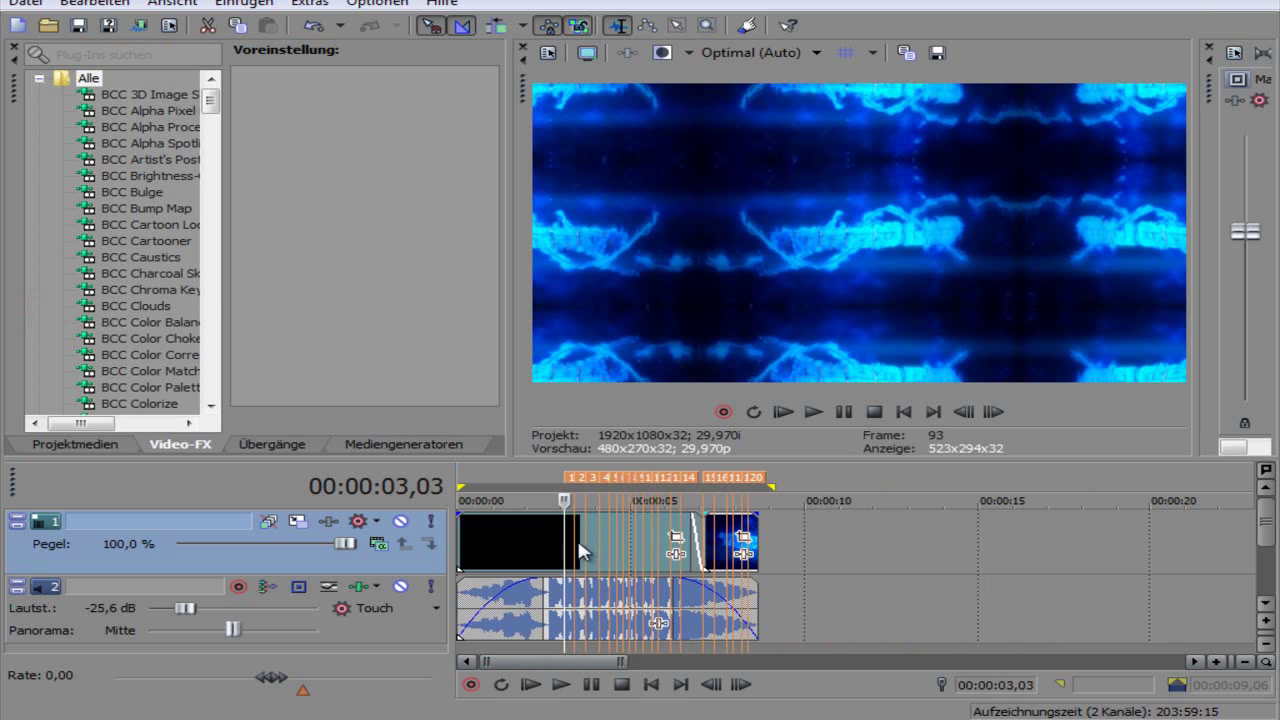
# Zoom the Vegas timeline in around the first drop and park the playback position near frame 80 (00:00:02,20)
pyautogui.moveTo(565, 548); pyautogui.dragTo(609, 548)
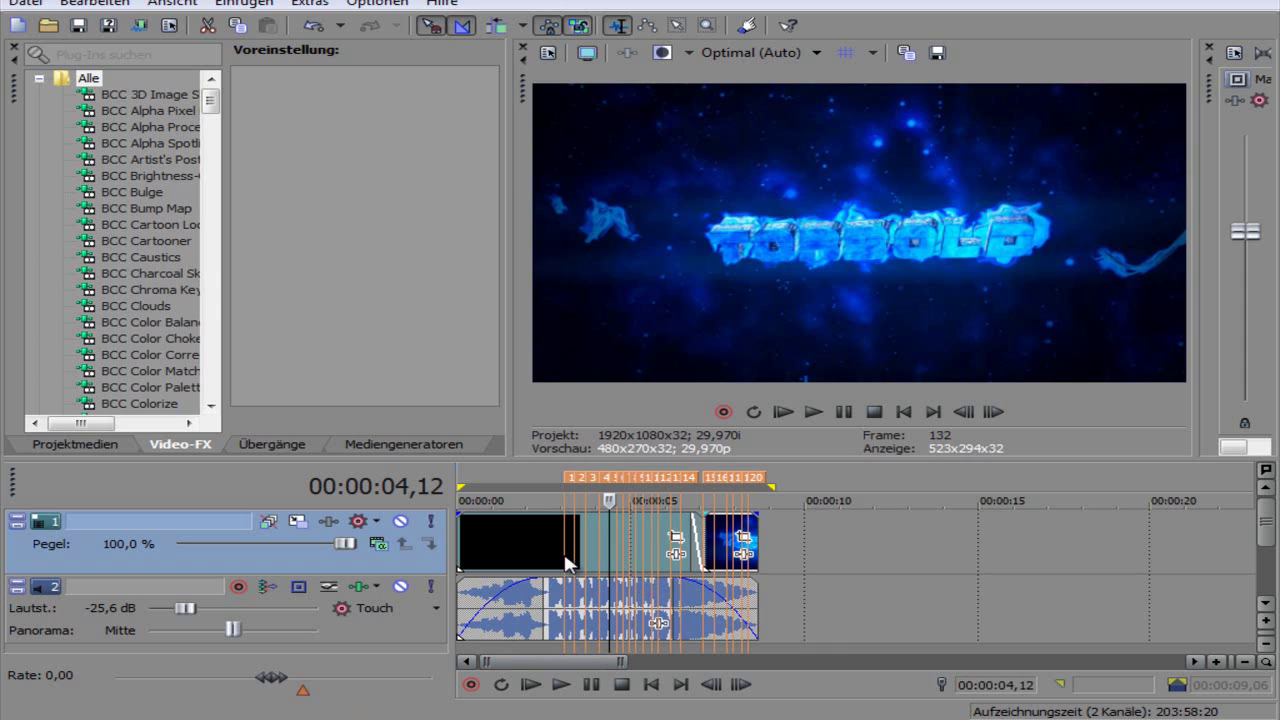
pyautogui.click(565, 605)
pyautogui.scroll(3, 570, 605)
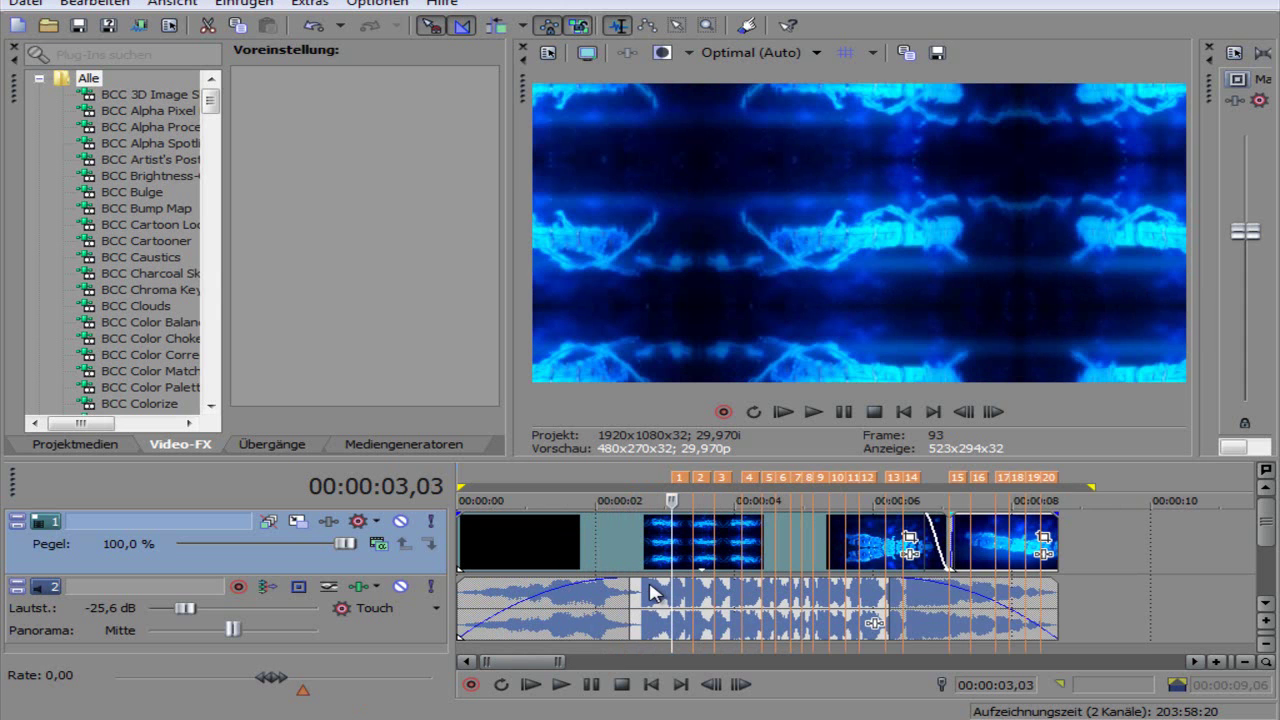
pyautogui.click(648, 594)
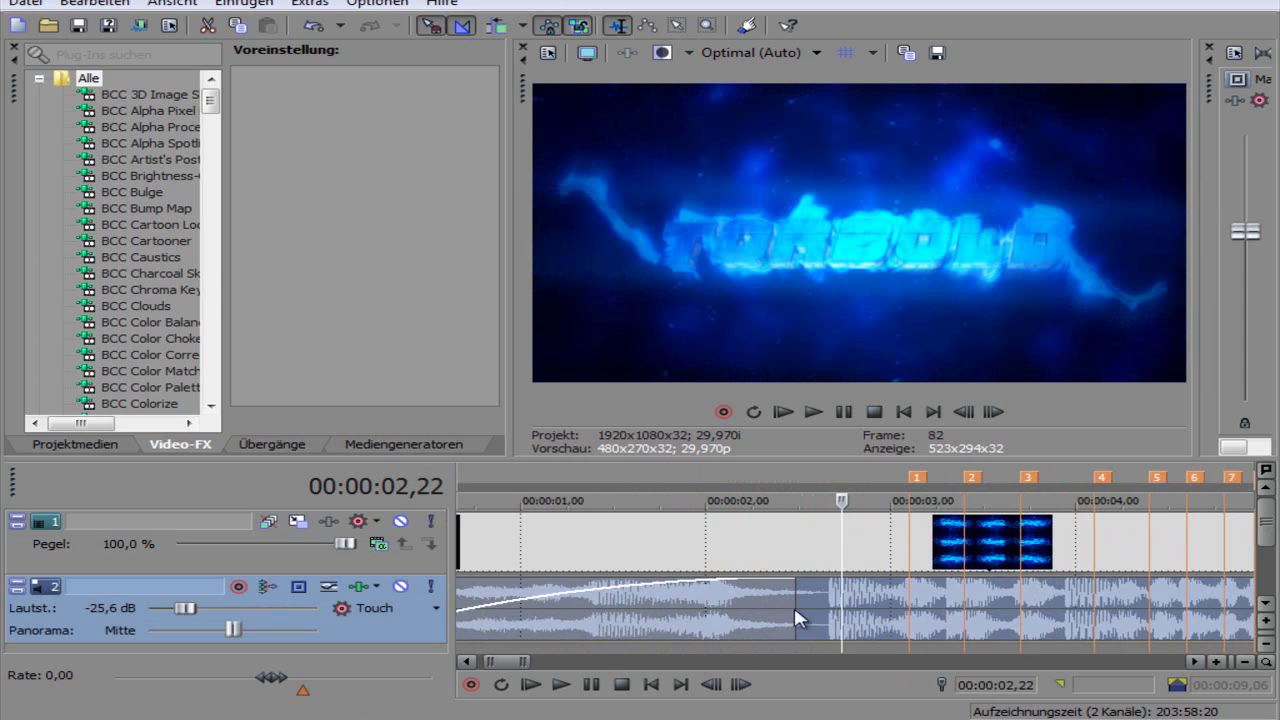
pyautogui.scroll(5, 700, 592)
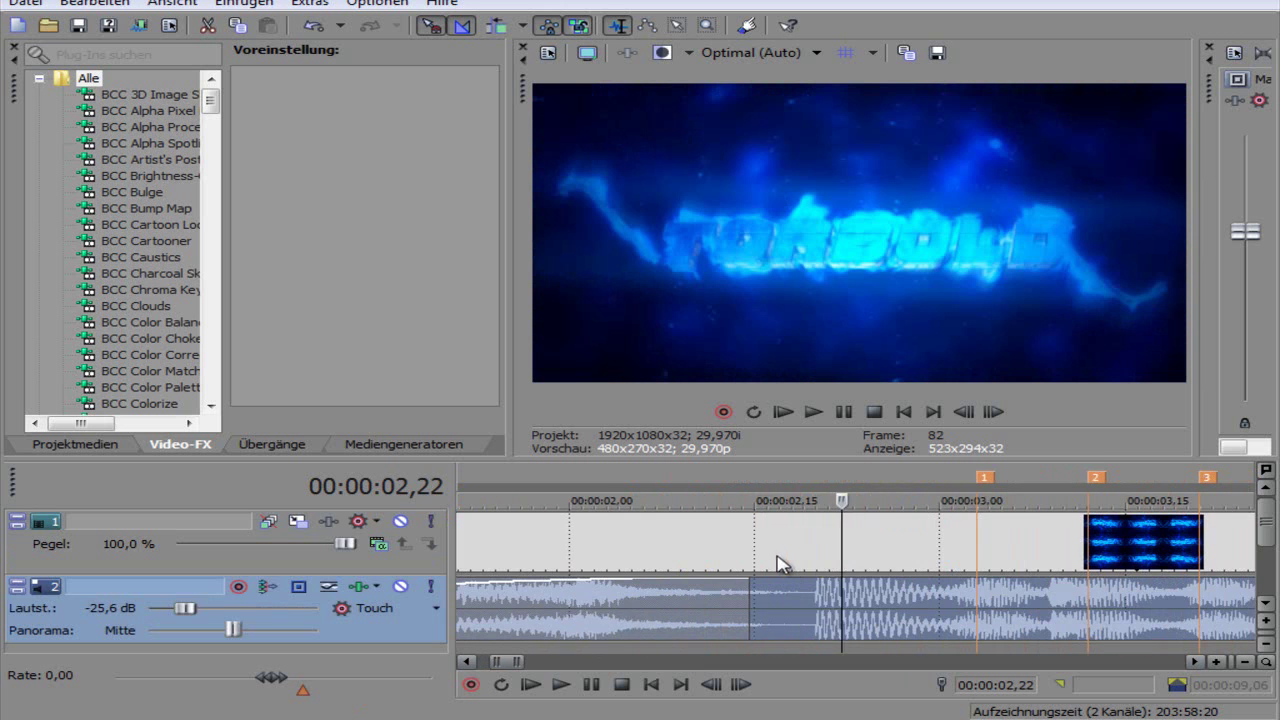
pyautogui.click(963, 411)
pyautogui.click(963, 411)
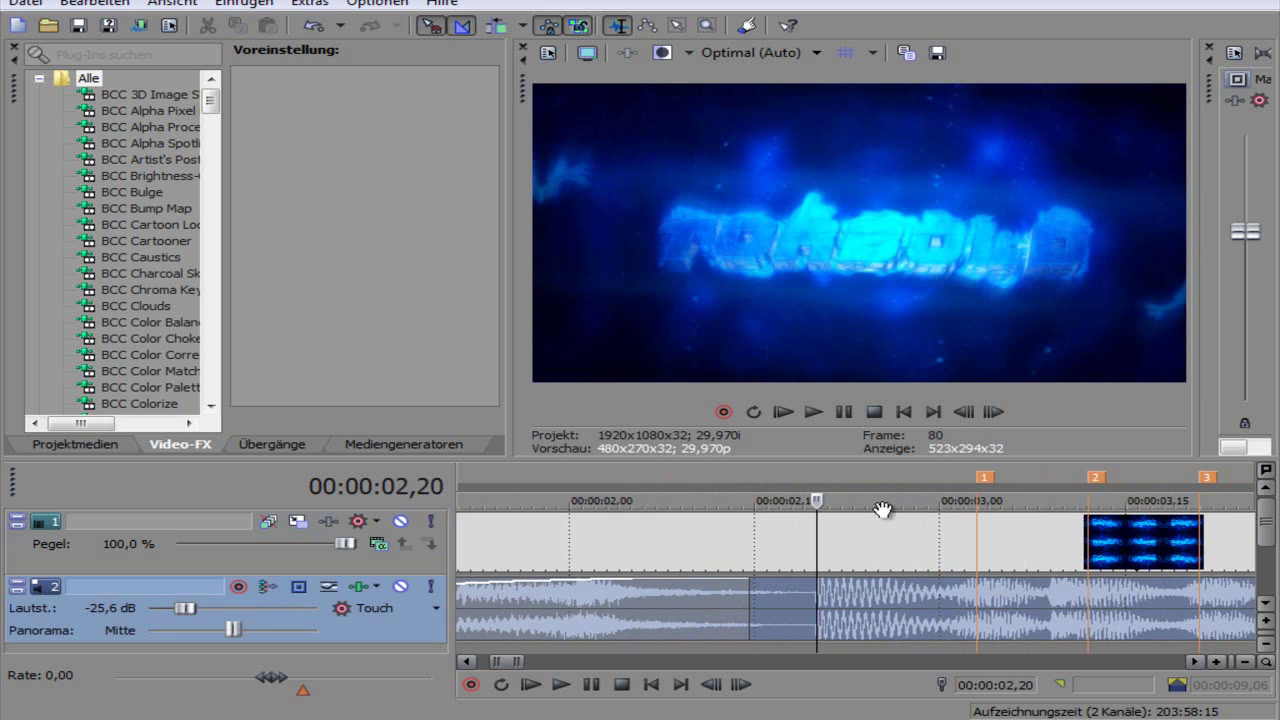
pyautogui.click(691, 549)
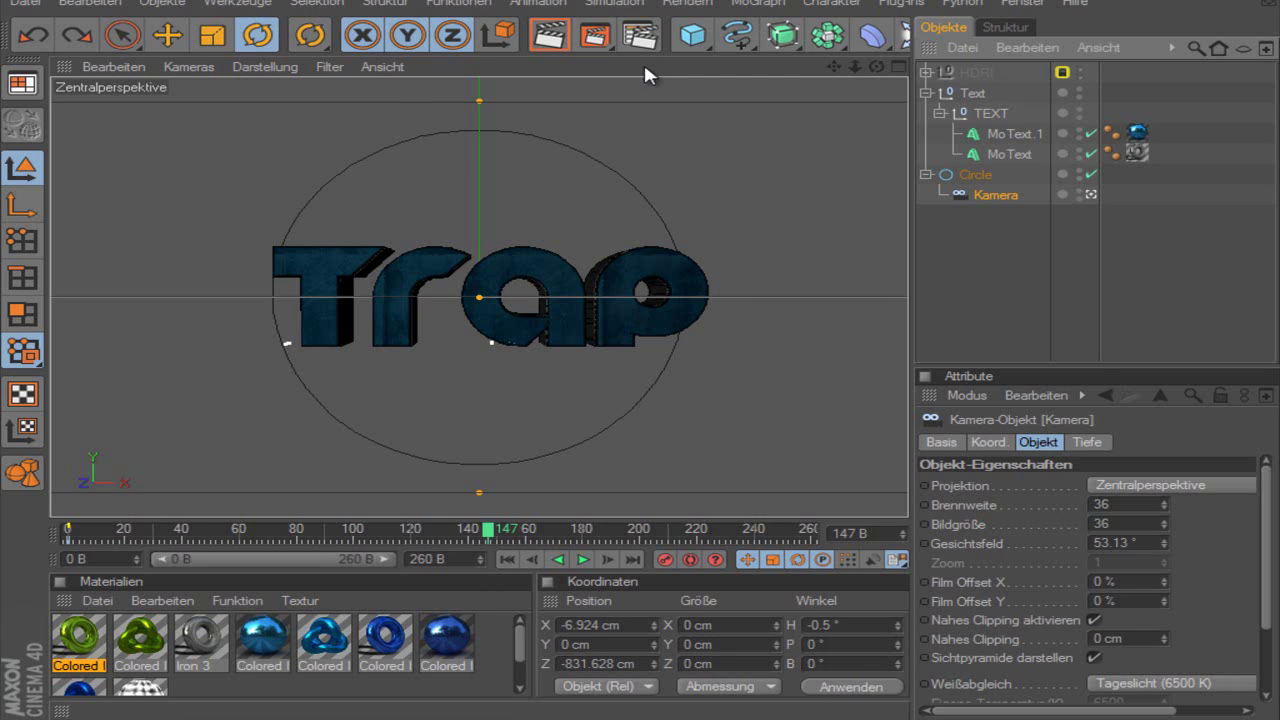
# Review the render save page and the output settings (1280×720, 29.97 fps, frames 0–300), then close the dialog
pyautogui.click(648, 38)
pyautogui.moveTo(651, 42); pyautogui.dragTo(667, 55)
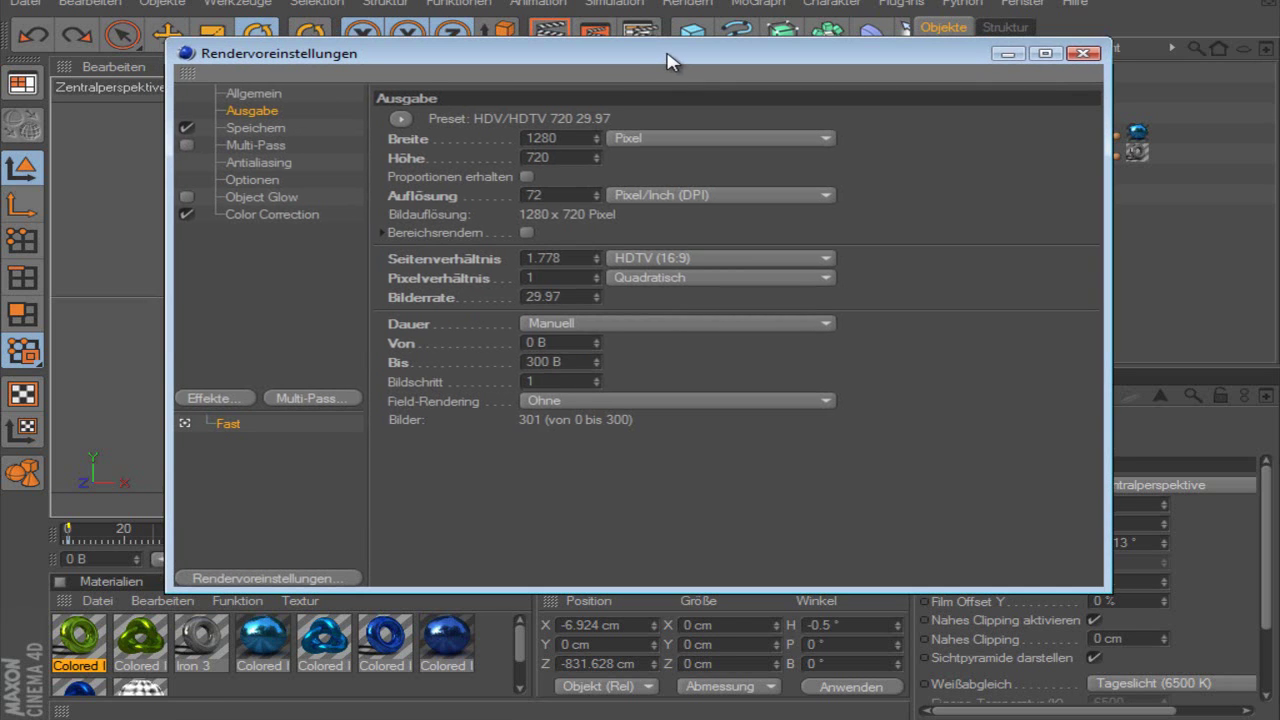
pyautogui.click(256, 128)
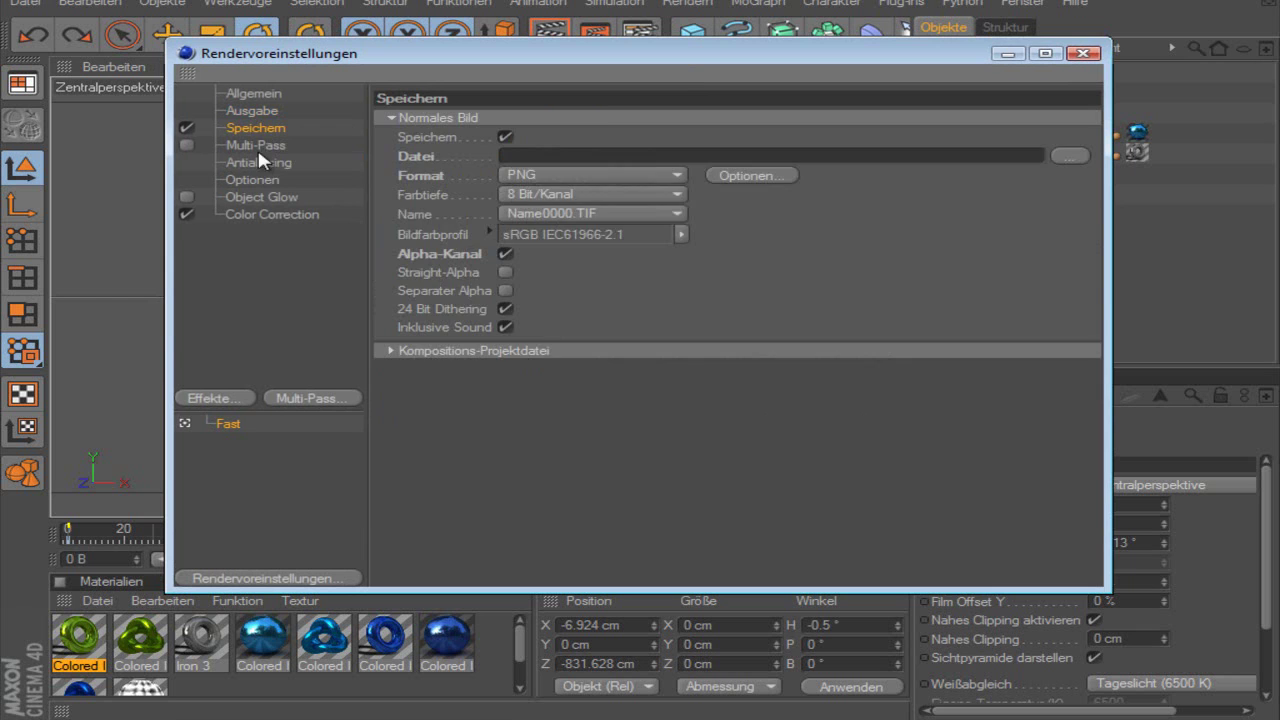
pyautogui.click(256, 111)
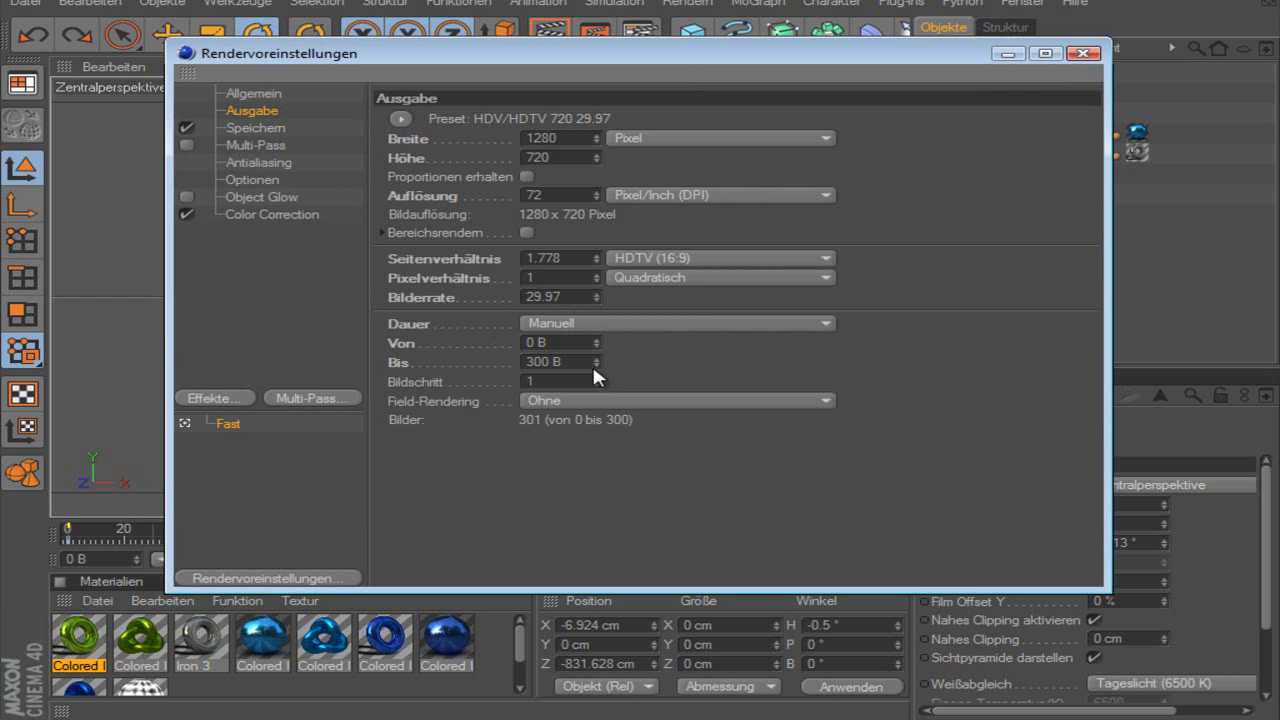
pyautogui.click(1083, 53)
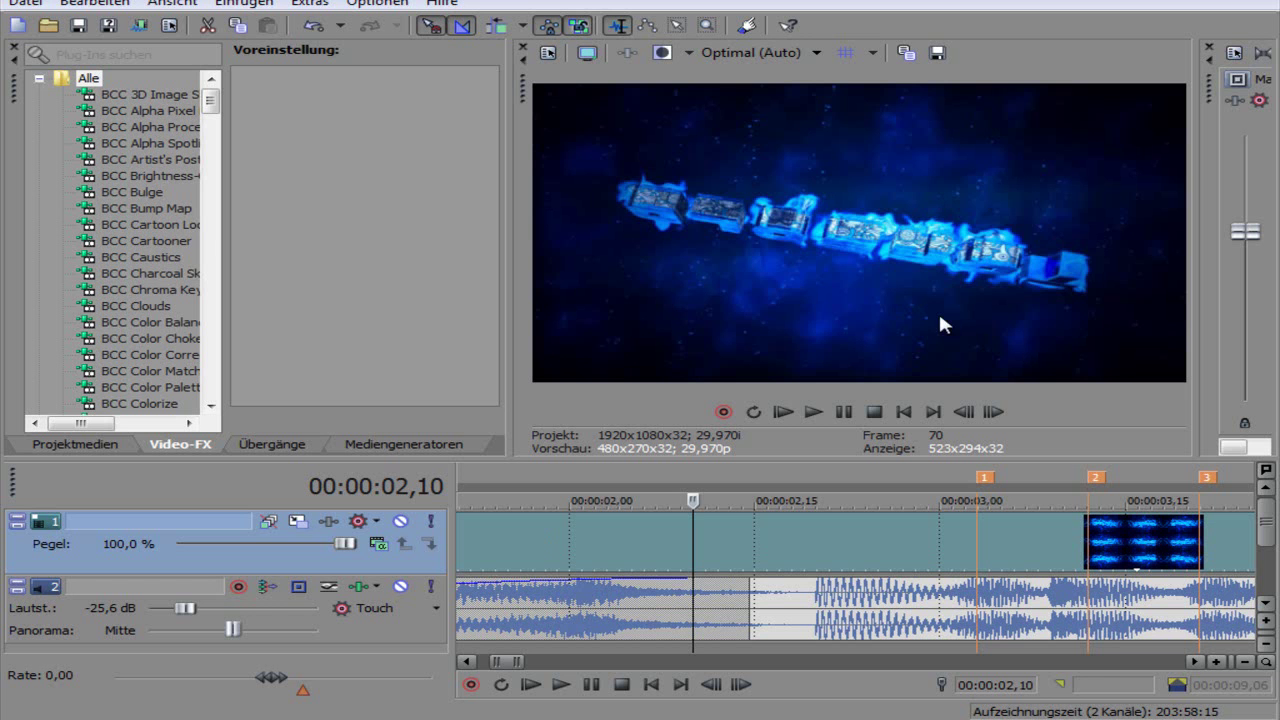
pyautogui.click(548, 53)
pyautogui.click(468, 200)
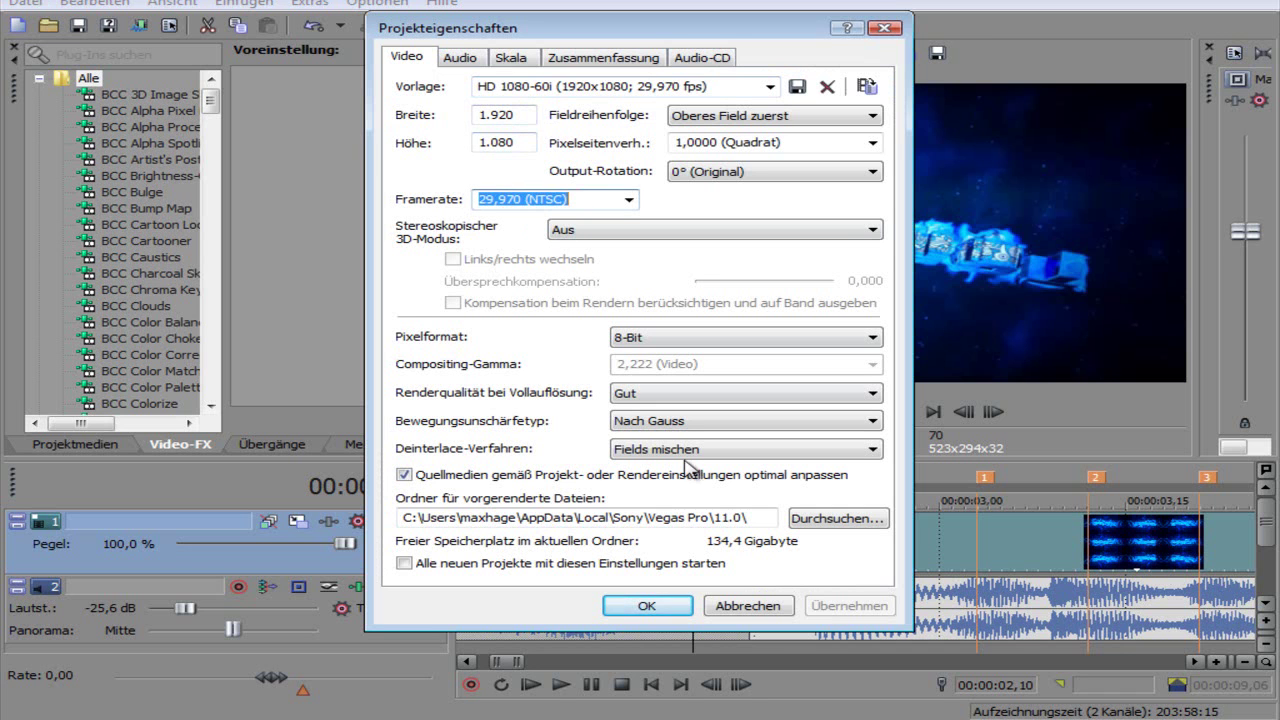
pyautogui.click(741, 609)
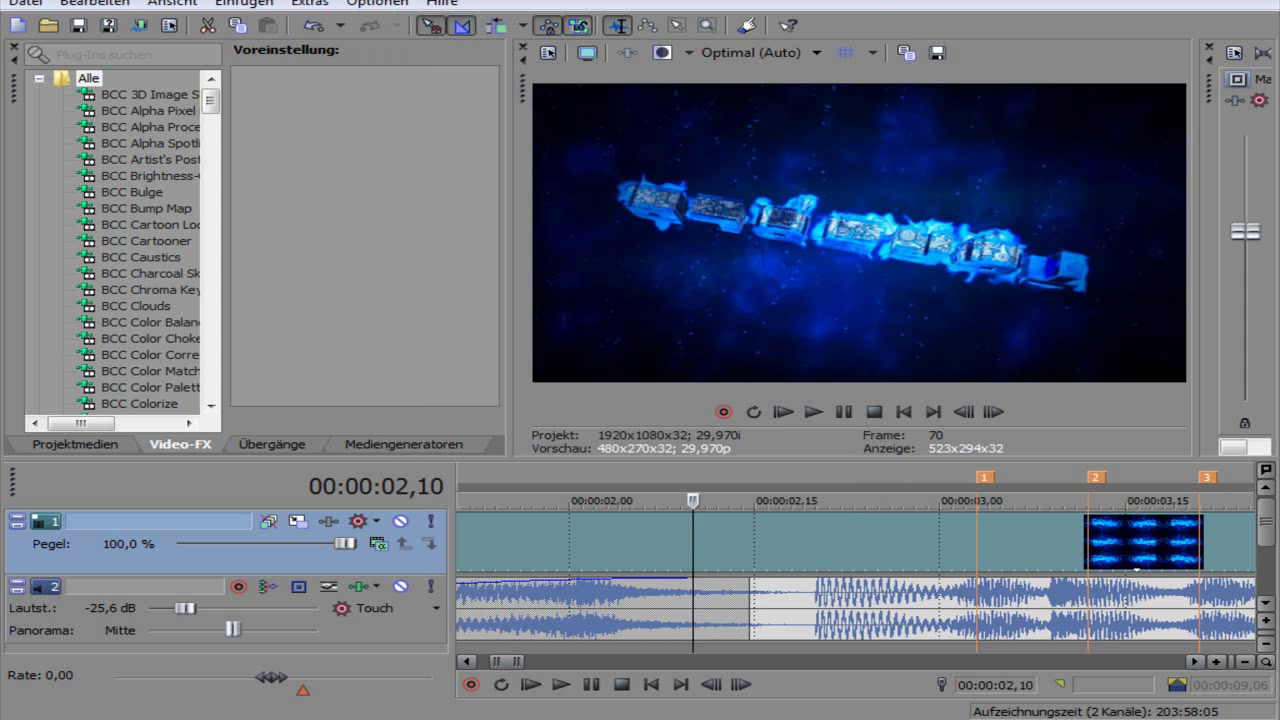
# Scrub the Vegas edit back and step forward to frame 80 (00:00:02,20) where the drop hits
pyautogui.click(637, 549)
pyautogui.scroll(-4, 632, 560)
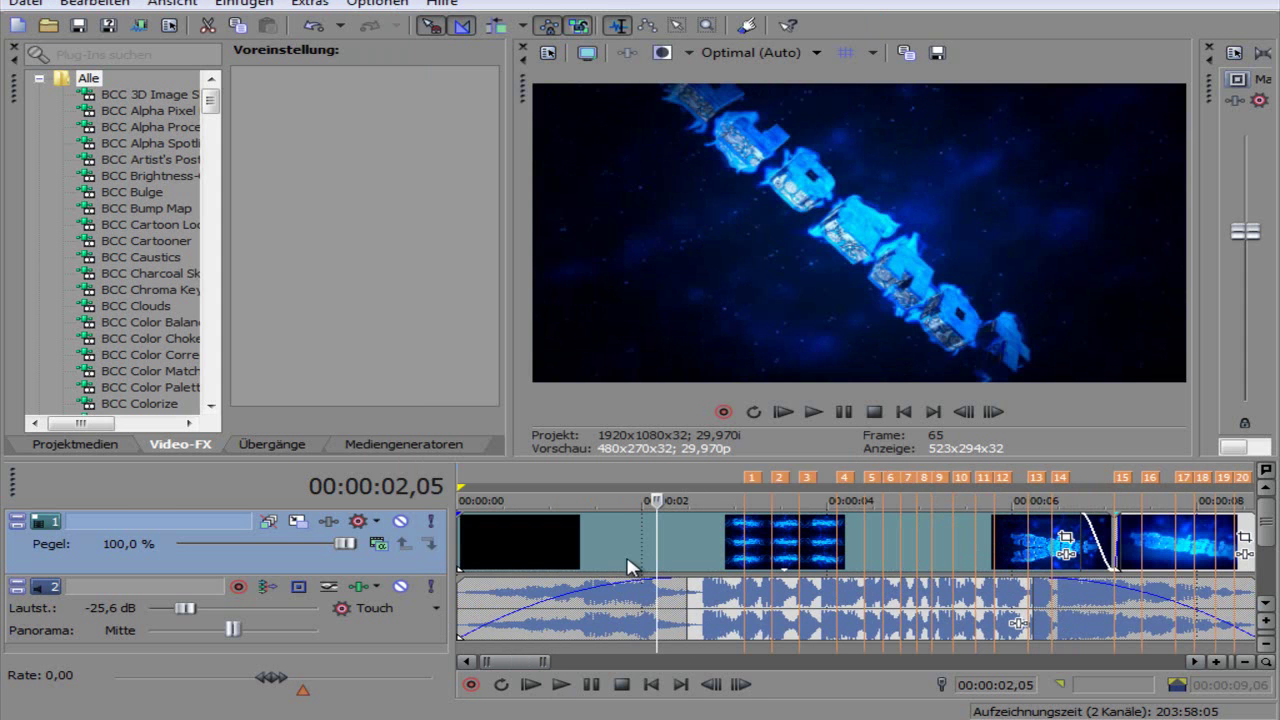
pyautogui.moveTo(658, 540); pyautogui.dragTo(700, 575)
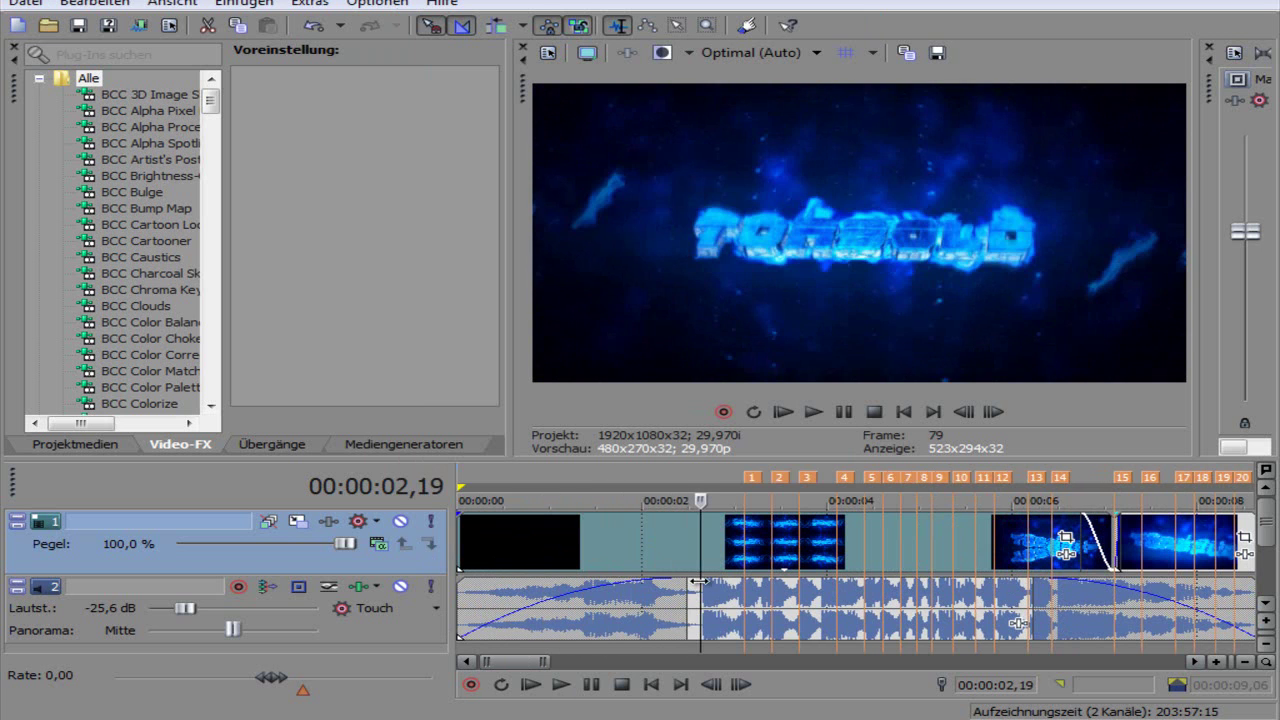
pyautogui.click(993, 411)
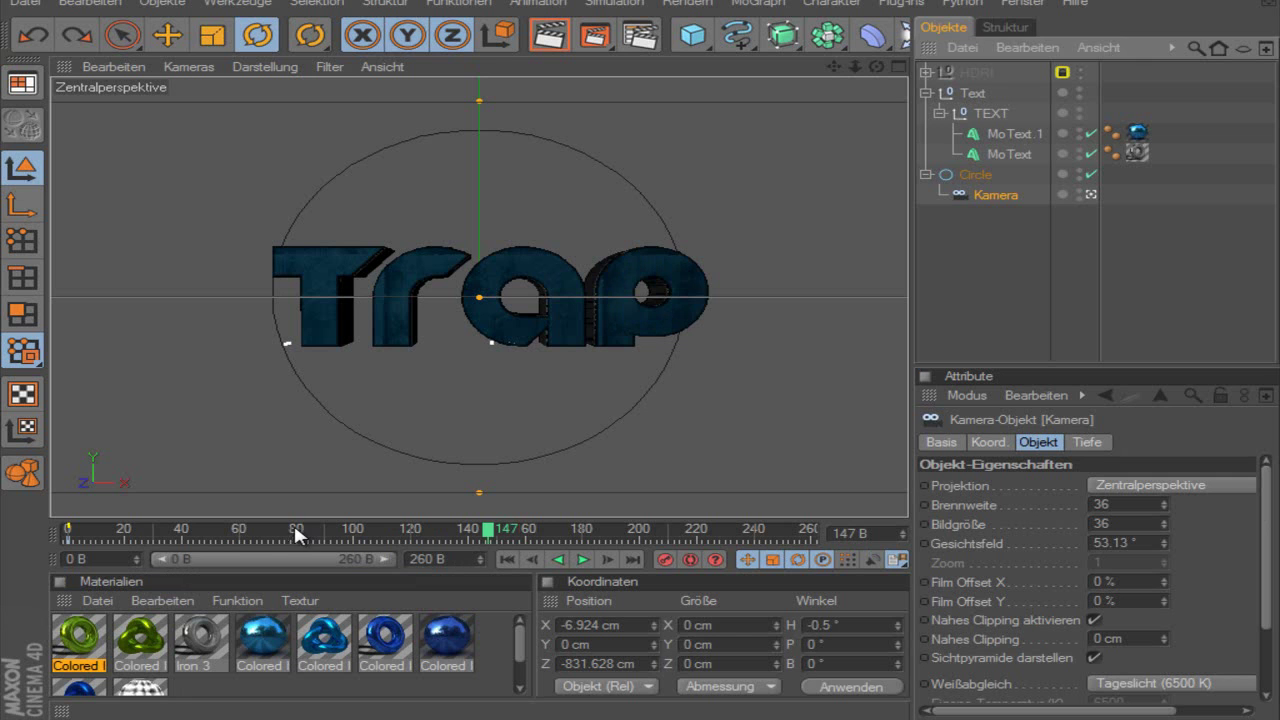
# Keyframe the camera Circle facing the text at frame 80, tilt it at frame 0, and scrub to preview
pyautogui.click(295, 532)
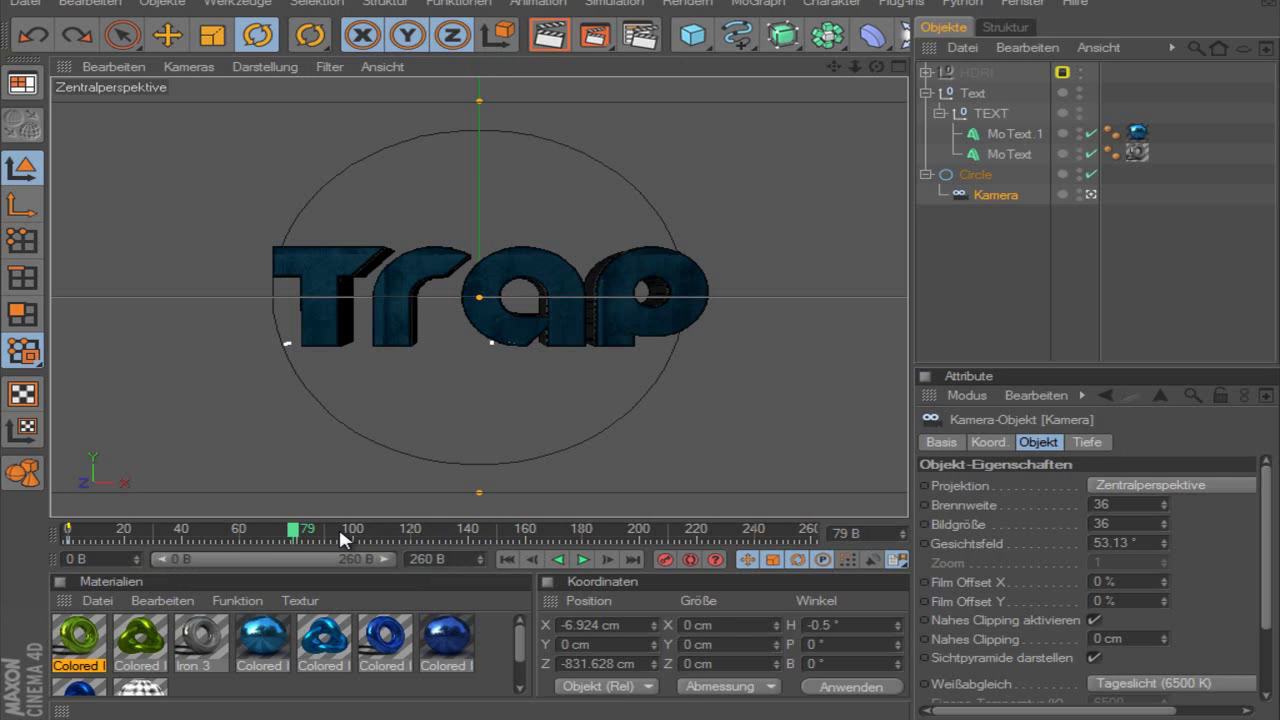
pyautogui.press('g')
pyautogui.click(976, 175)
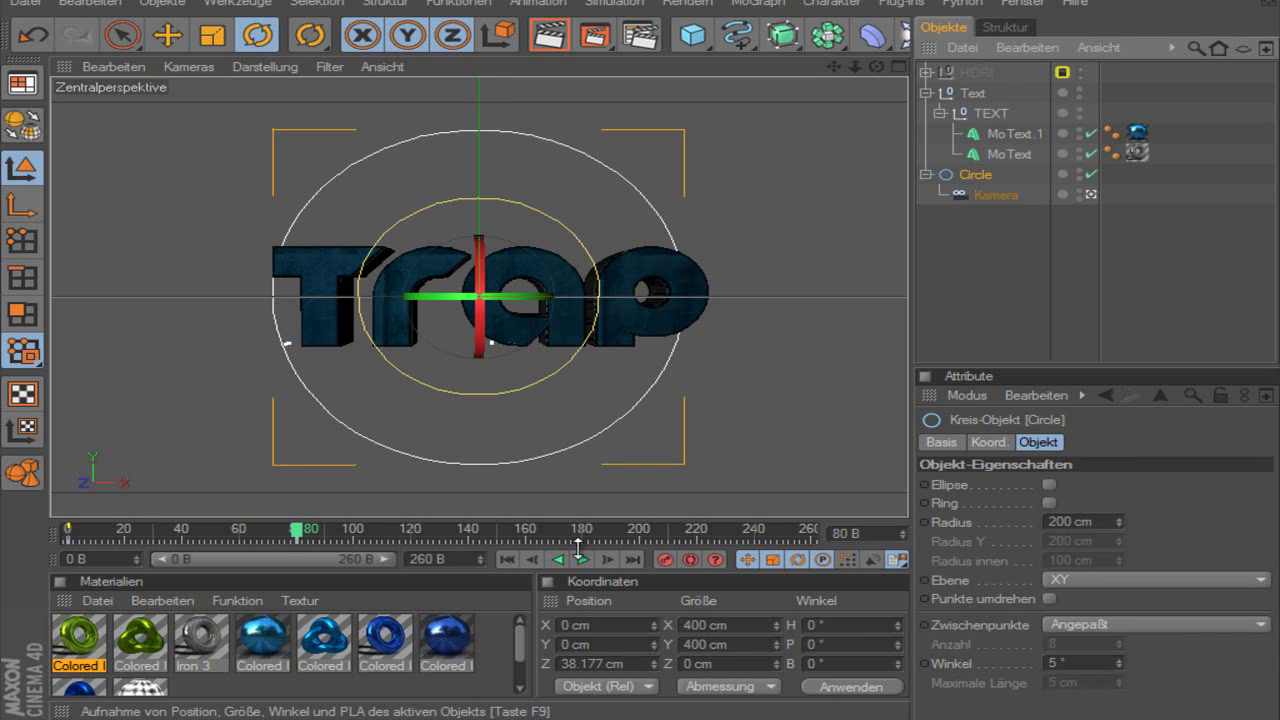
pyautogui.moveTo(302, 537); pyautogui.dragTo(67, 533)
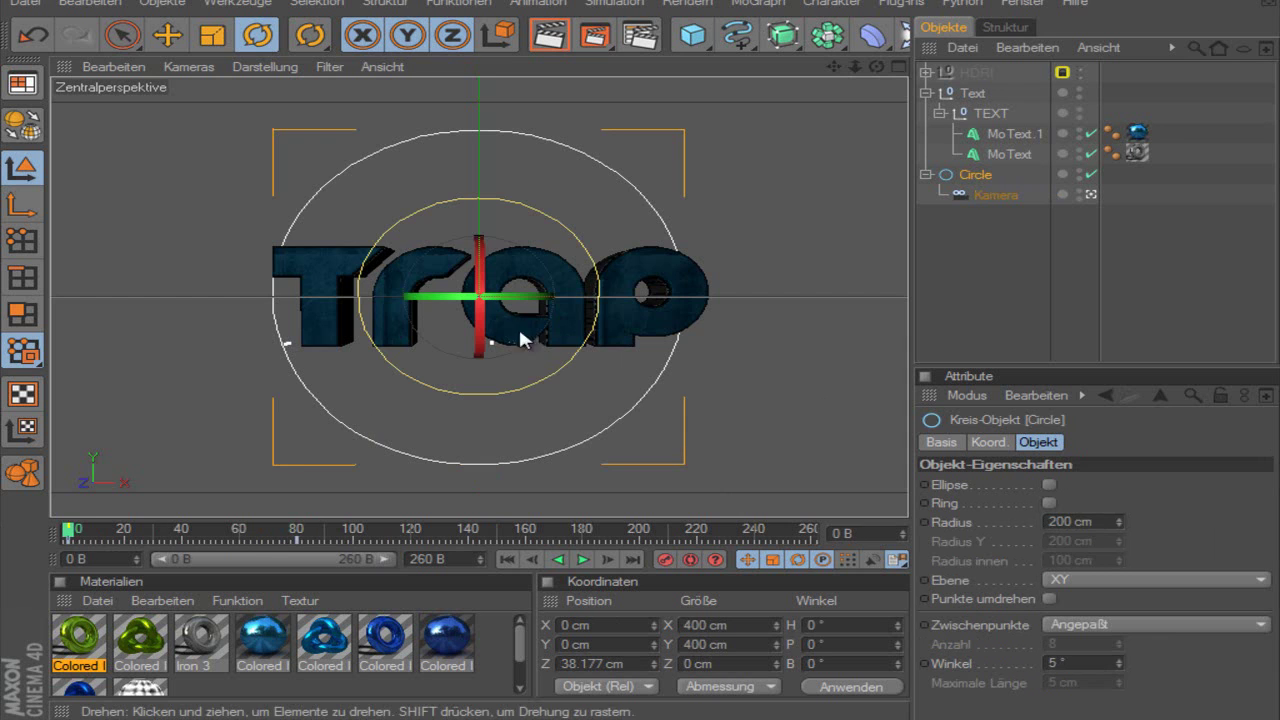
pyautogui.moveTo(523, 337); pyautogui.dragTo(409, 226)
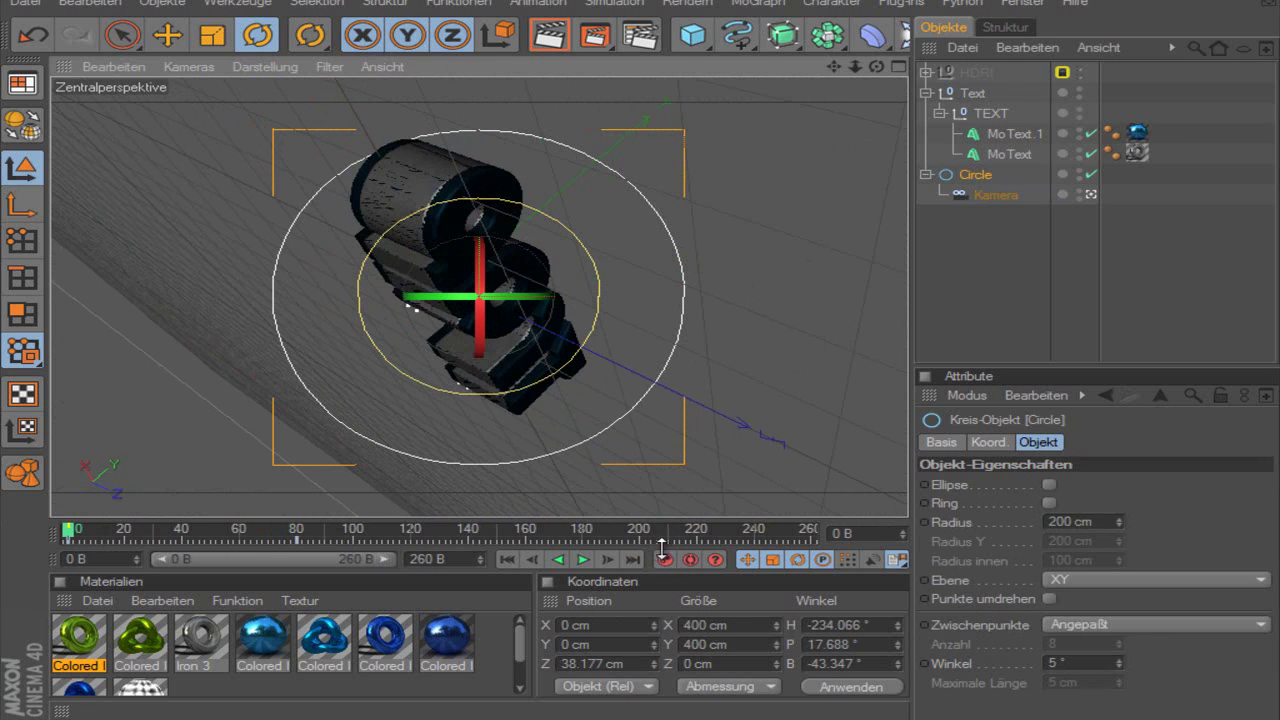
pyautogui.moveTo(70, 535); pyautogui.dragTo(304, 553)
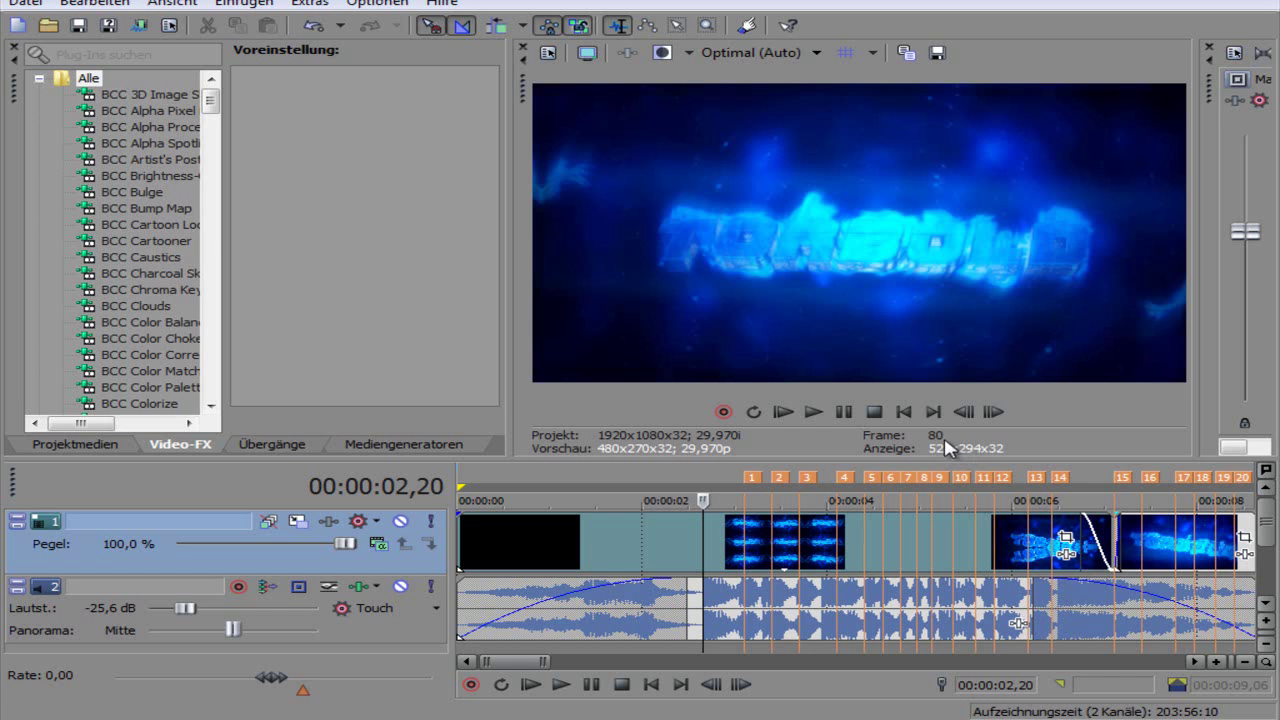
# Play through the drop near 00:00:05 and step the preview frame by frame toward frame 157
pyautogui.click(931, 558)
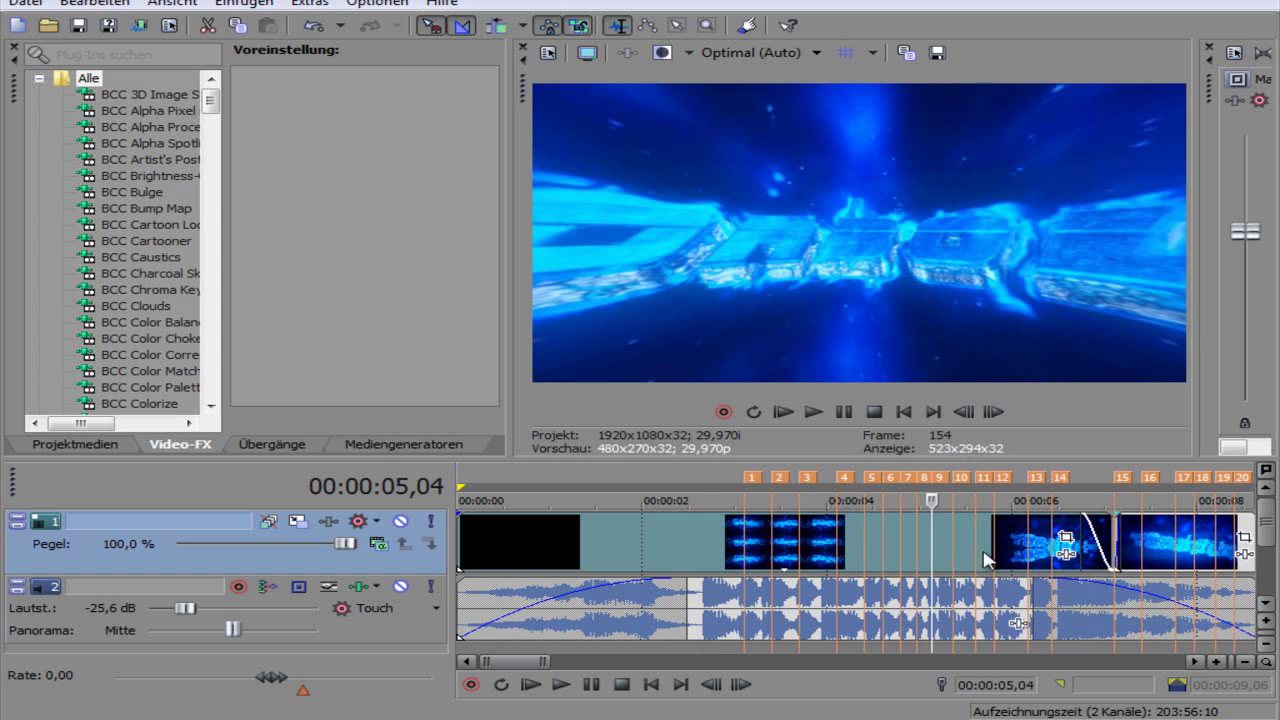
pyautogui.click(882, 545)
pyautogui.click(813, 411)
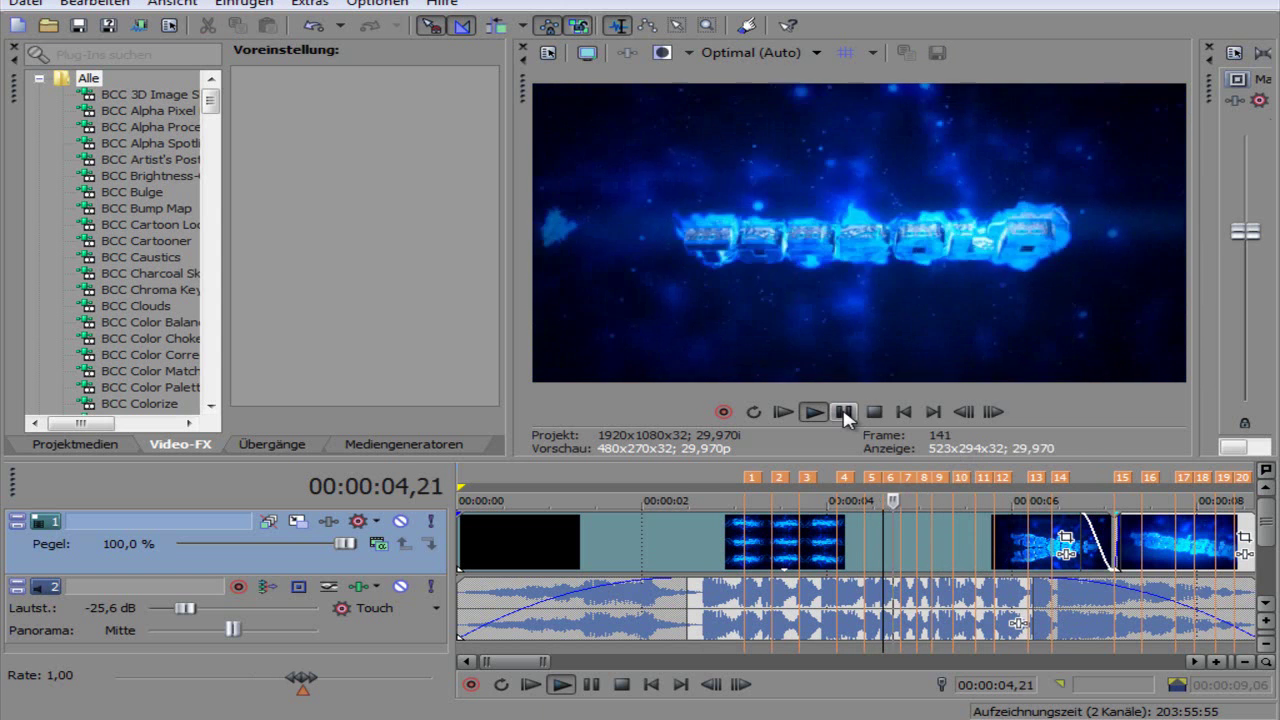
pyautogui.click(845, 411)
pyautogui.click(932, 550)
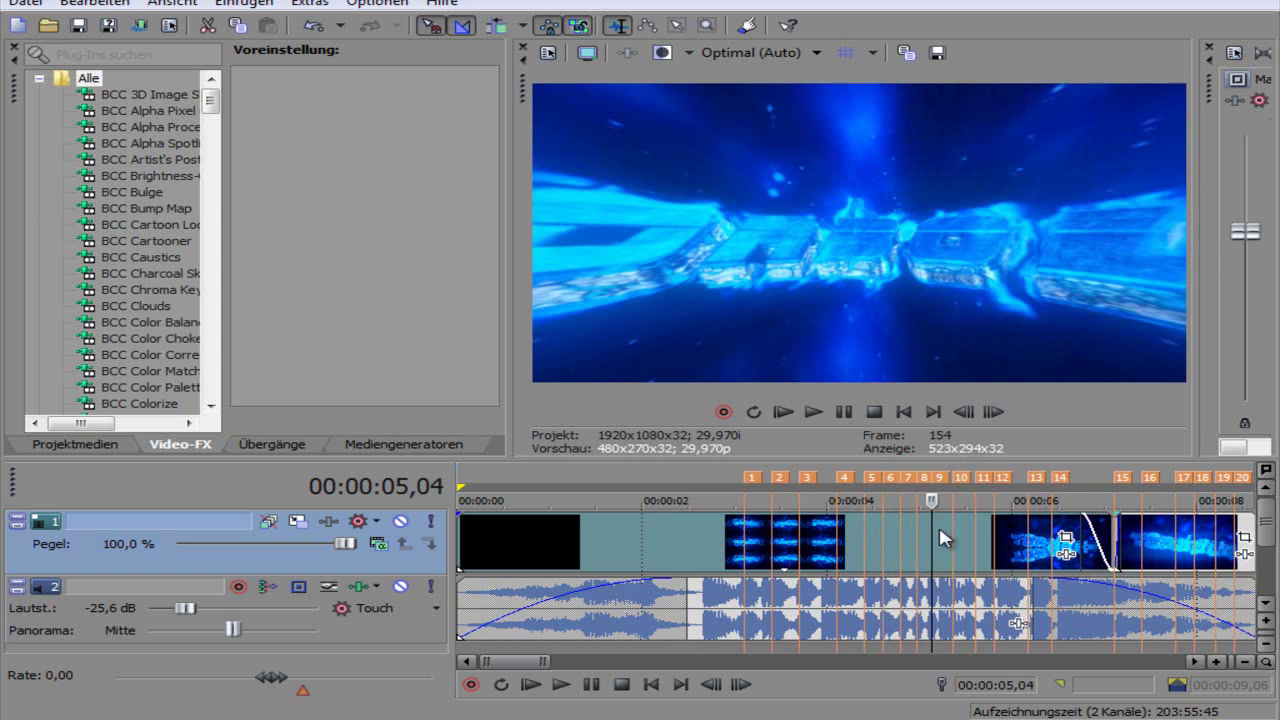
pyautogui.click(994, 410)
pyautogui.click(994, 410)
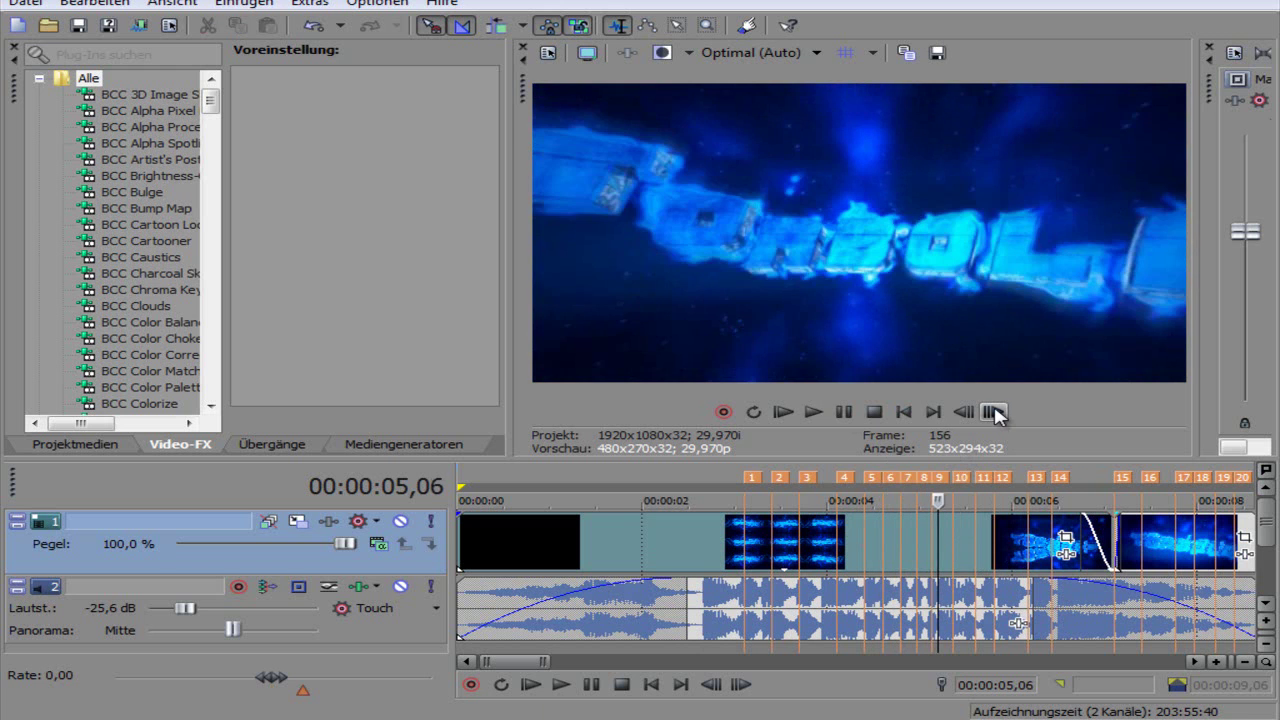
pyautogui.click(994, 410)
# Move the Cinema 4D timeline to frame 157, the second music drop
pyautogui.hotkey('alt', 'Tab')
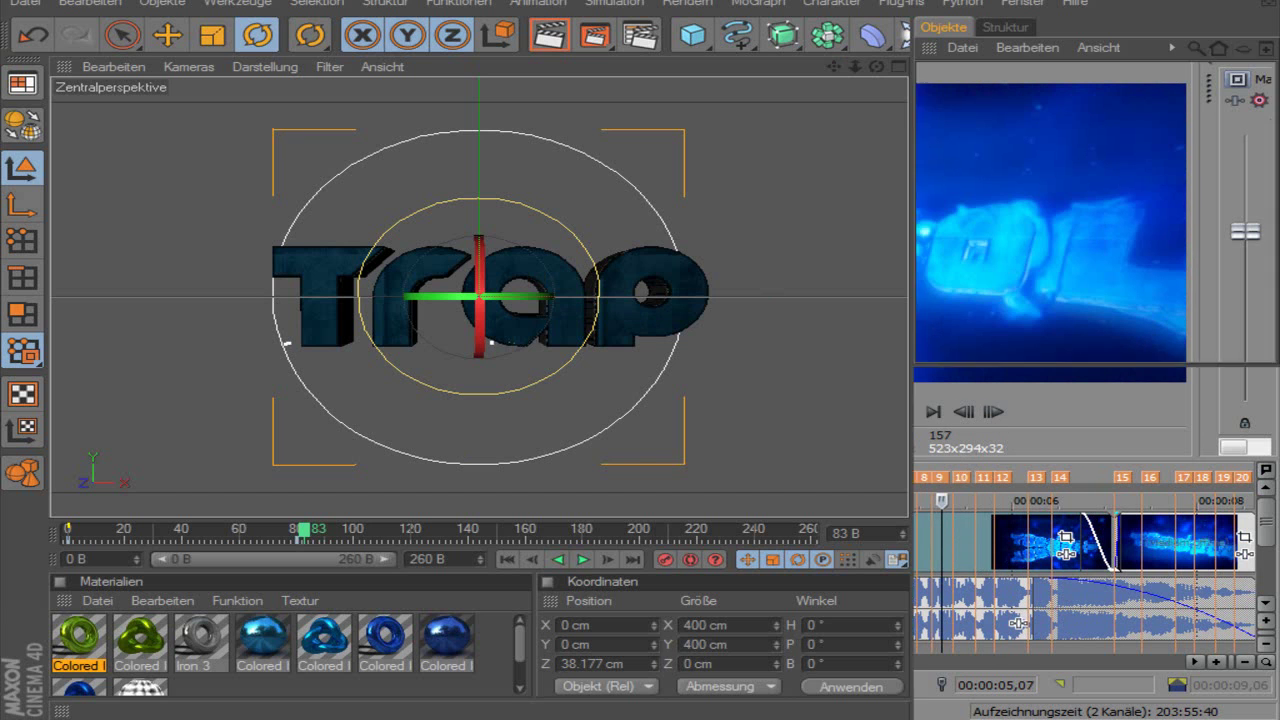
pyautogui.click(524, 537)
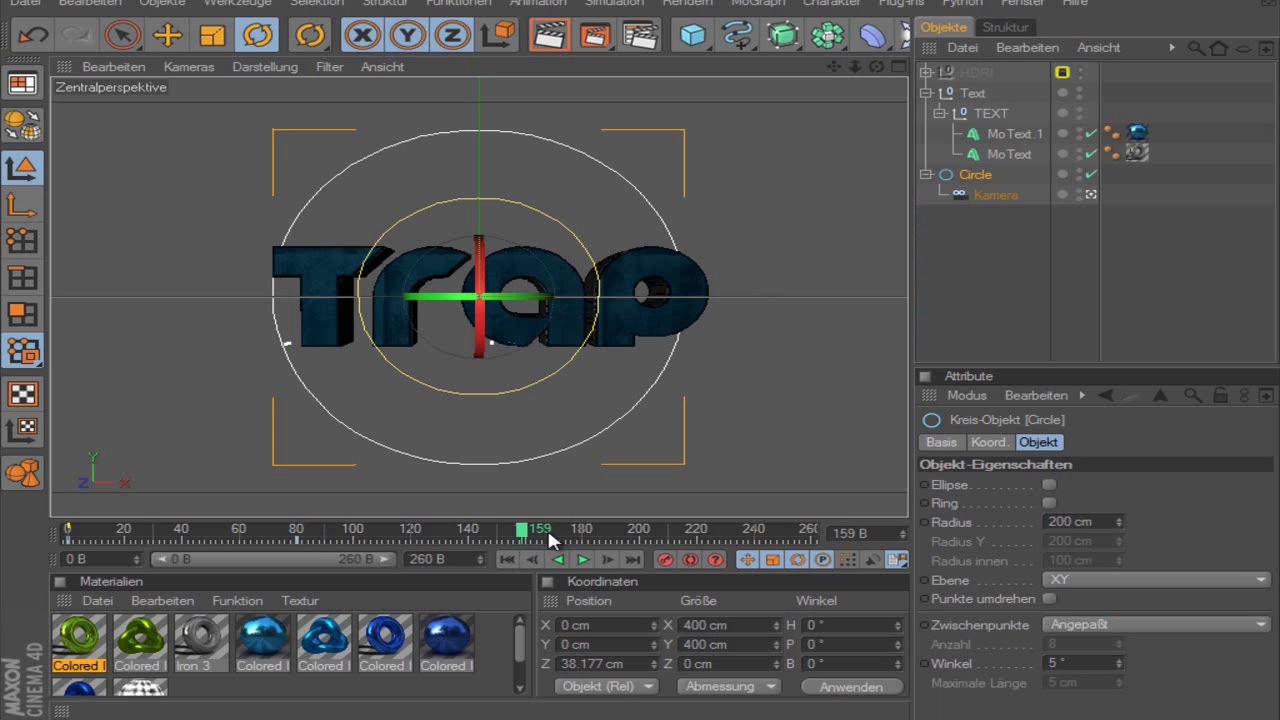
pyautogui.press('g')
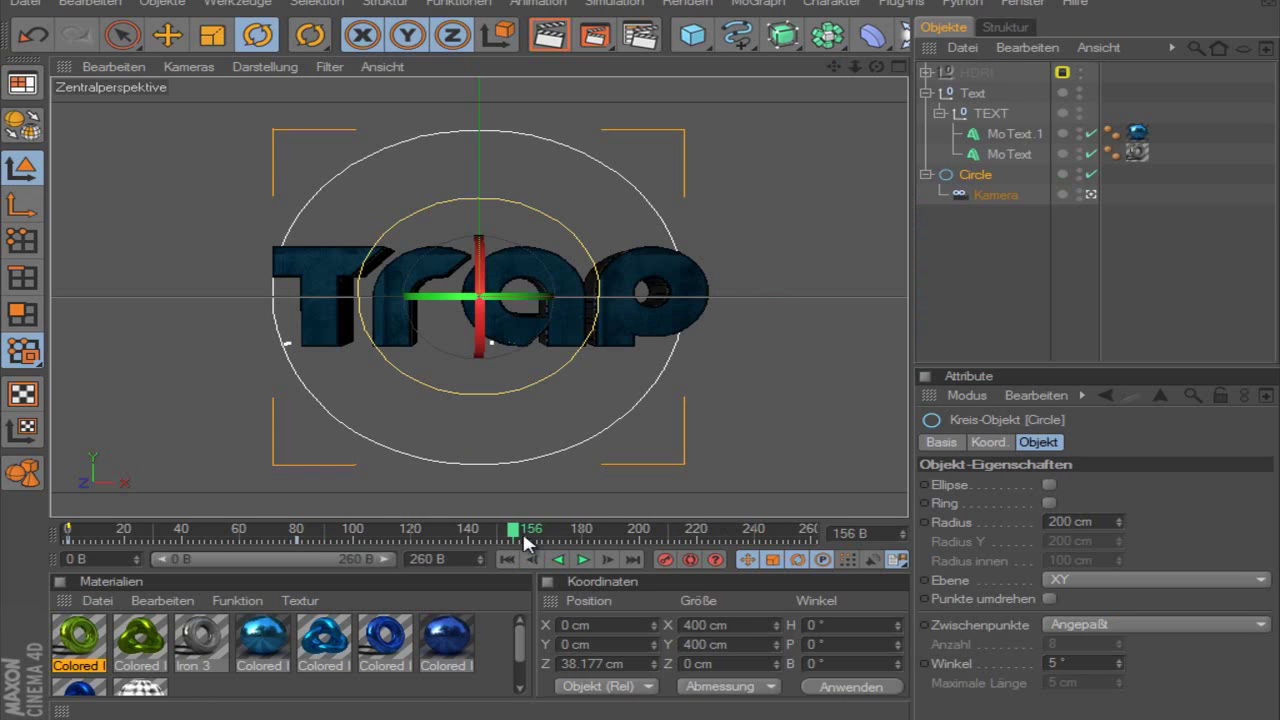
pyautogui.moveTo(518, 540); pyautogui.dragTo(488, 540)
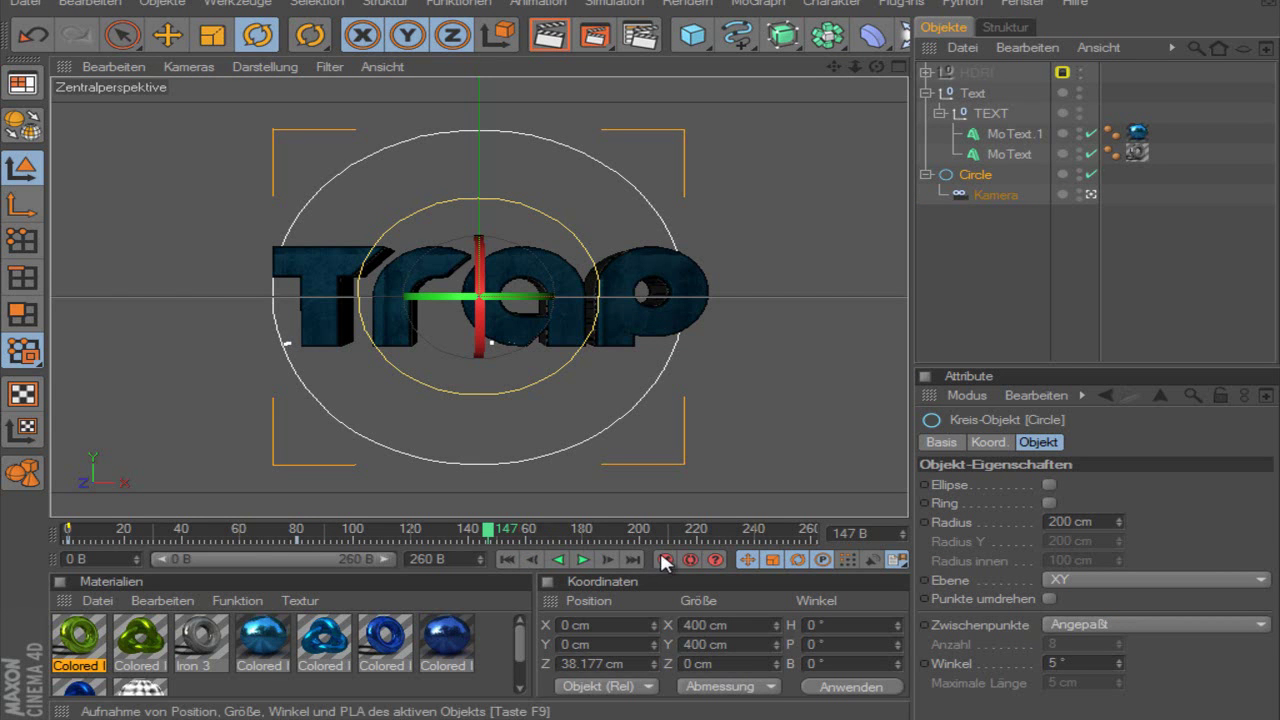
pyautogui.click(524, 533)
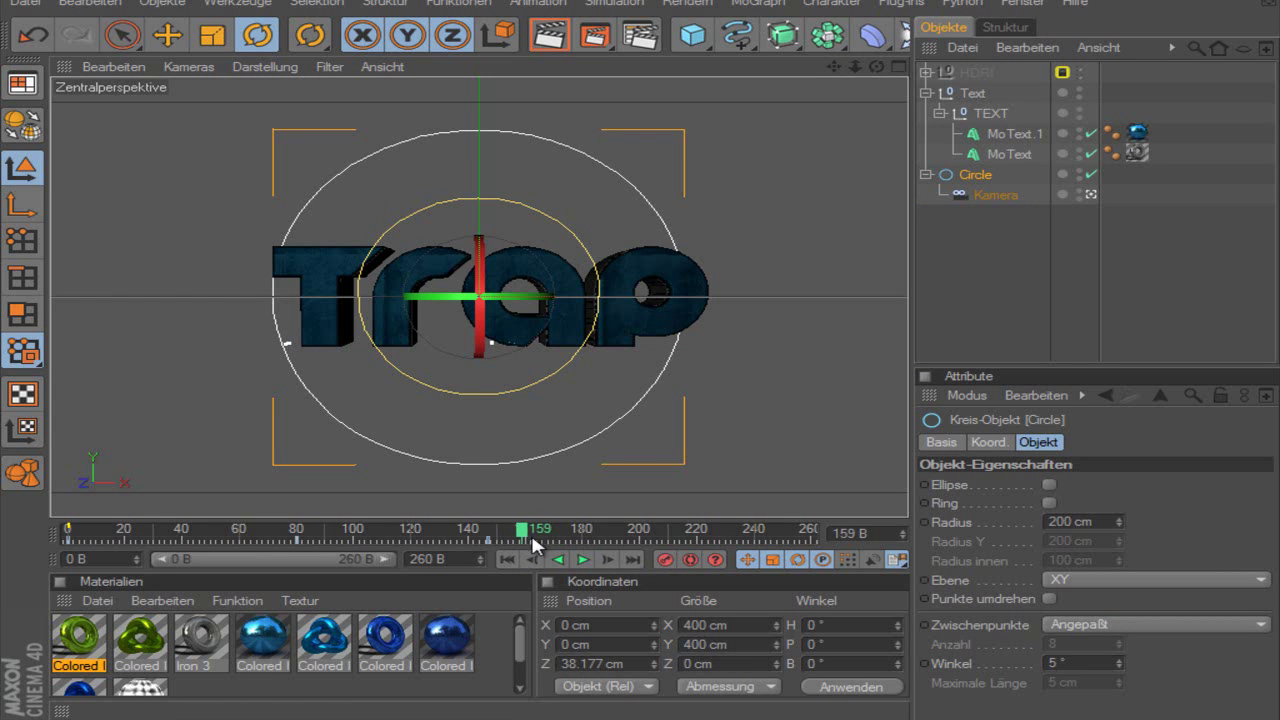
pyautogui.press('f')
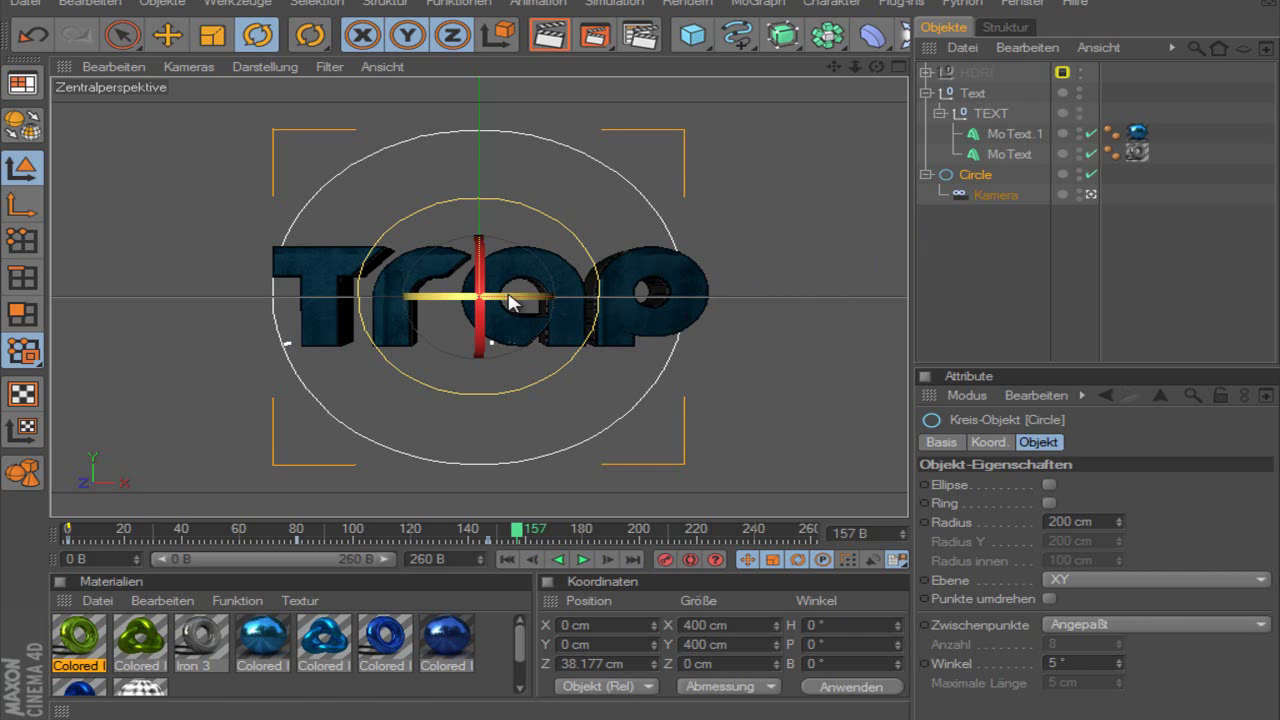
# Tilt the camera-carrying Circle at frame 157 and again at the end frame 260
pyautogui.moveTo(508, 297); pyautogui.dragTo(557, 360)
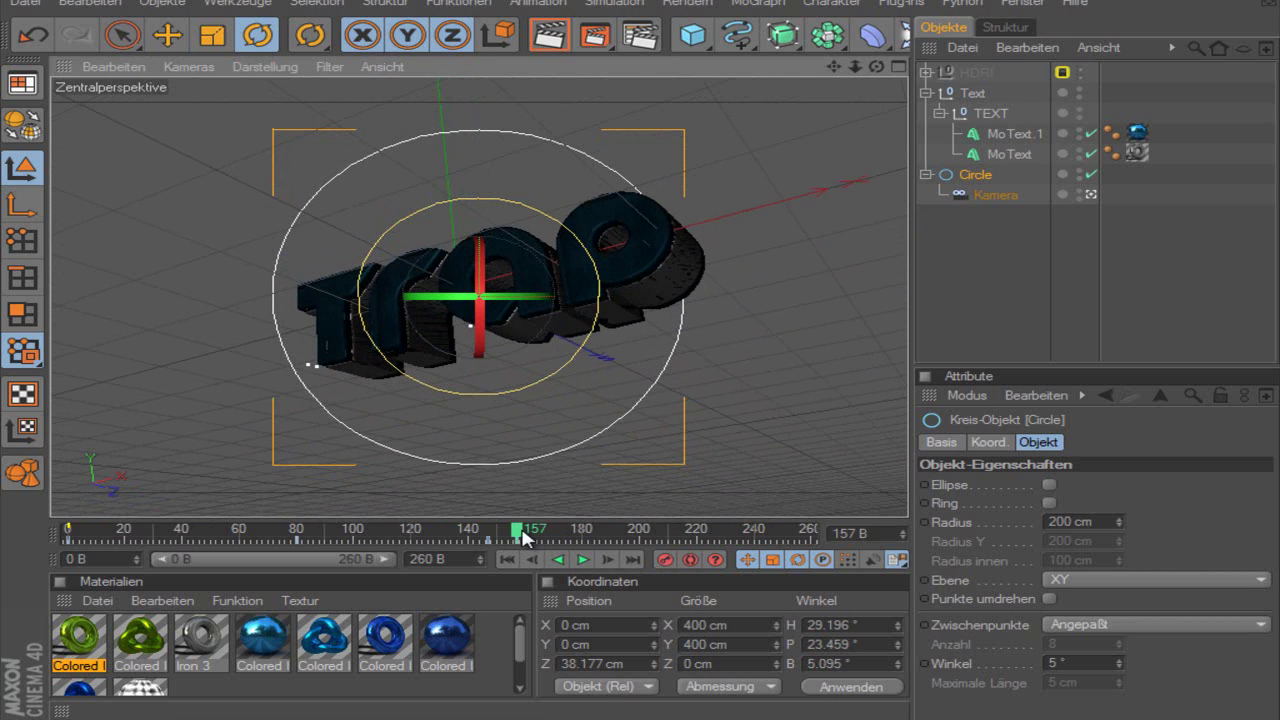
pyautogui.click(633, 559)
pyautogui.moveTo(533, 297); pyautogui.dragTo(547, 365)
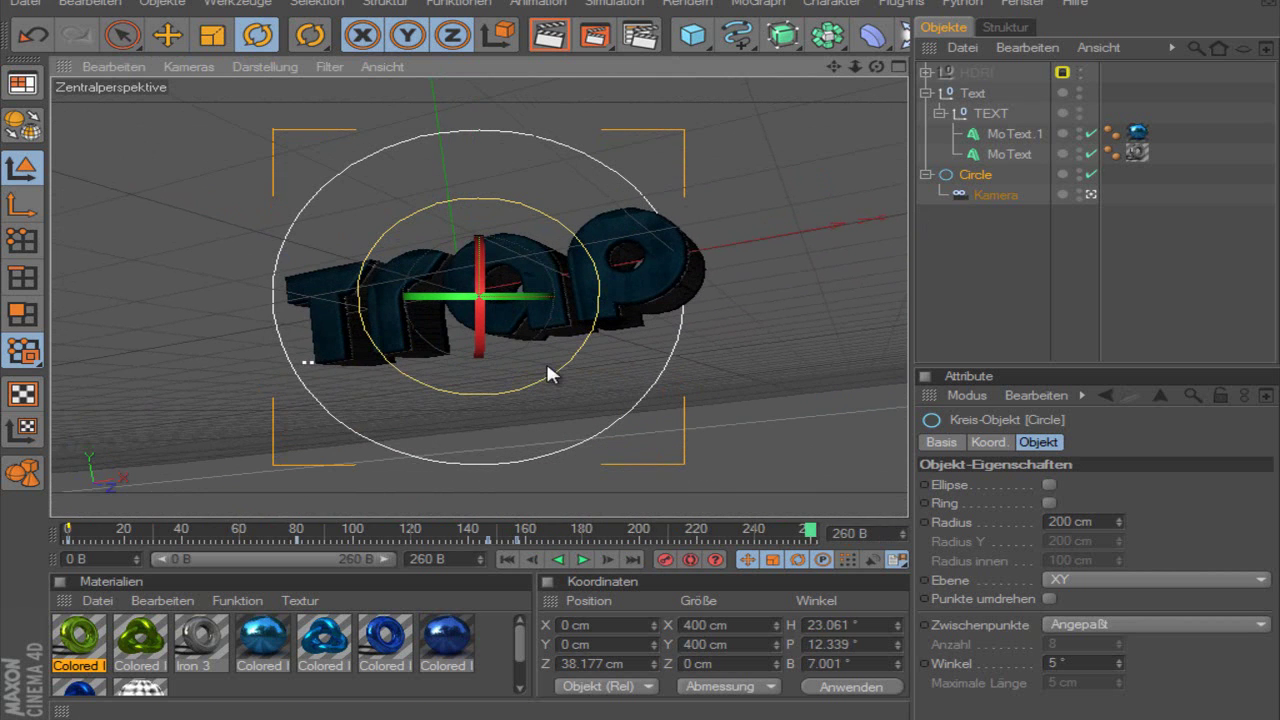
pyautogui.moveTo(75, 532); pyautogui.dragTo(297, 543)
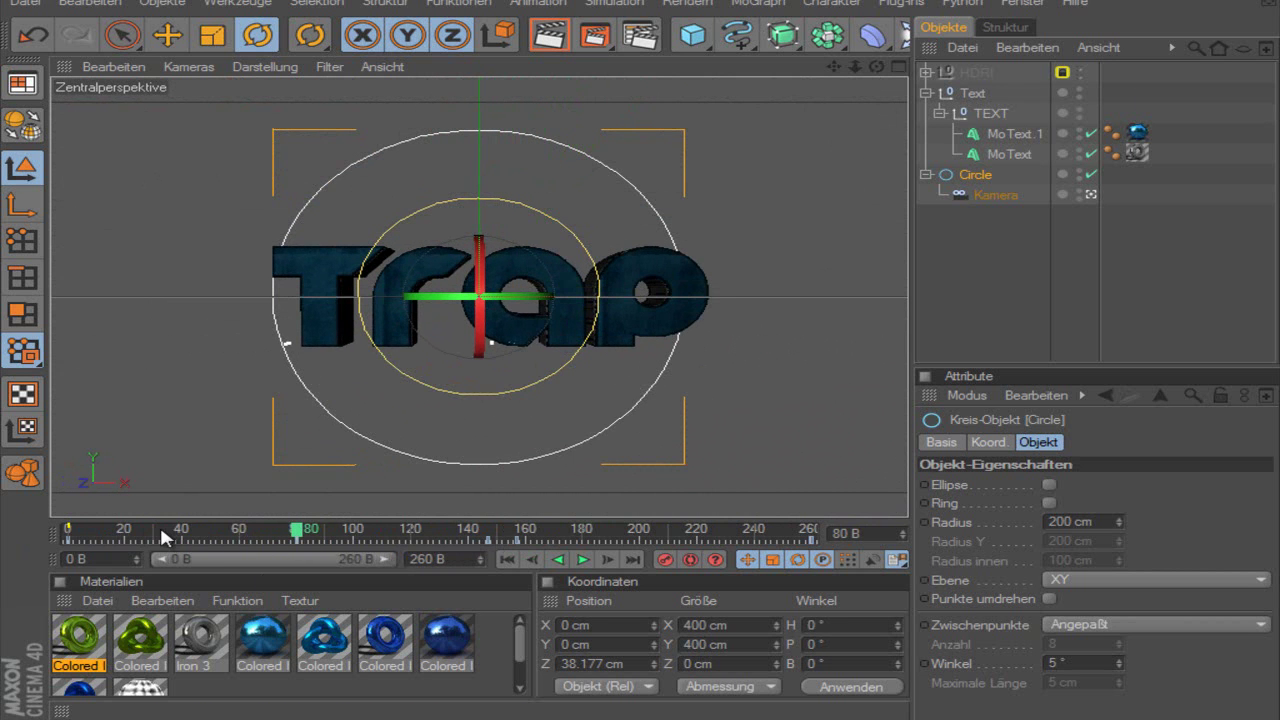
pyautogui.moveTo(128, 530); pyautogui.dragTo(155, 547)
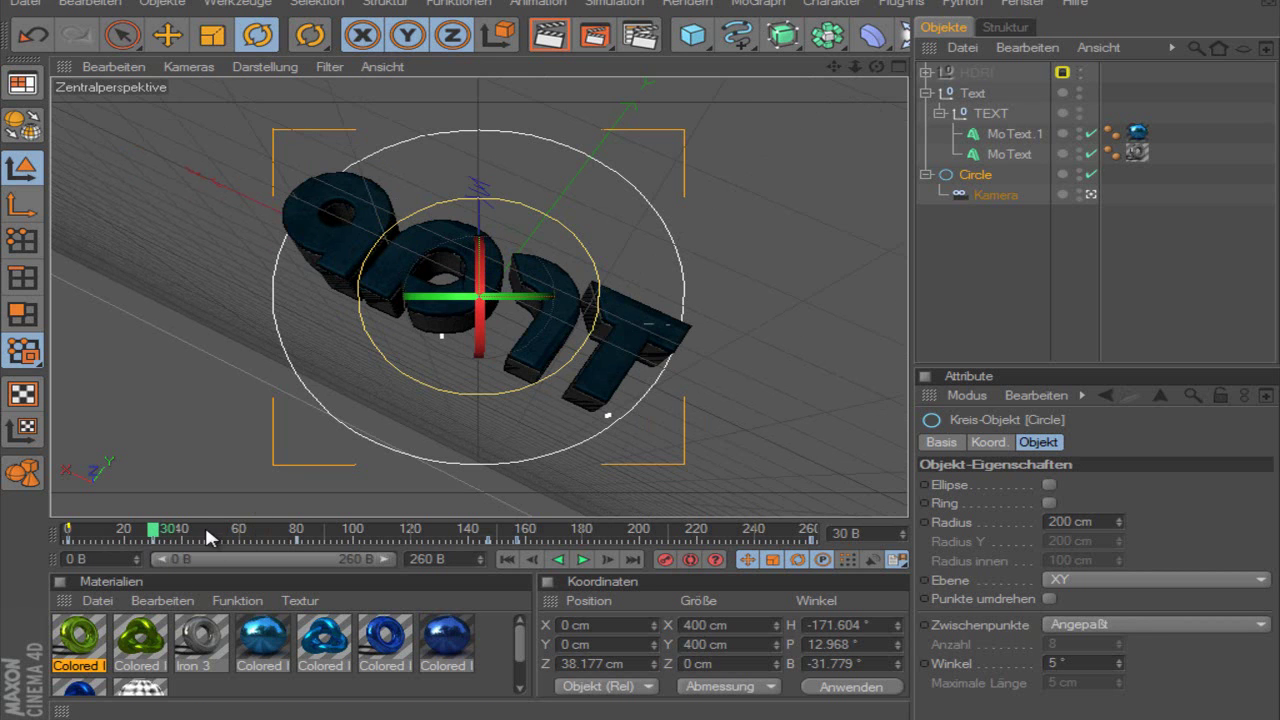
pyautogui.moveTo(206, 530); pyautogui.dragTo(281, 539)
pyautogui.moveTo(275, 535); pyautogui.dragTo(560, 532)
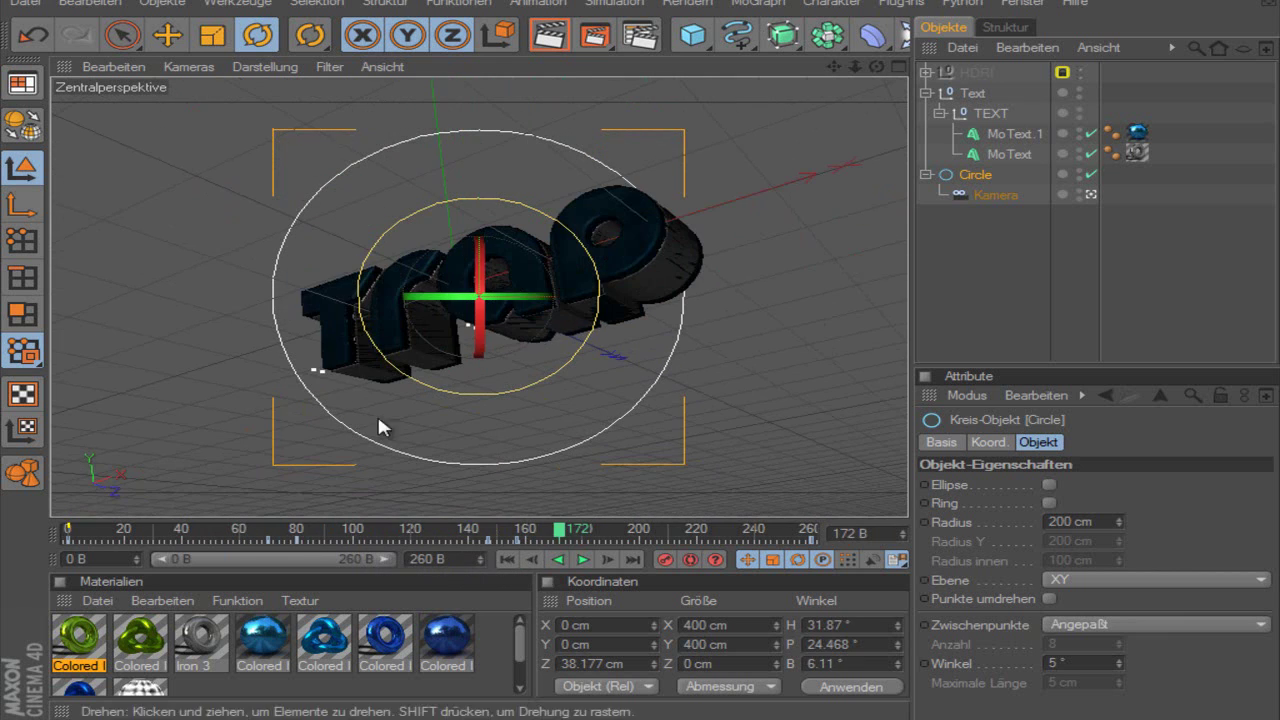
pyautogui.click(1079, 227)
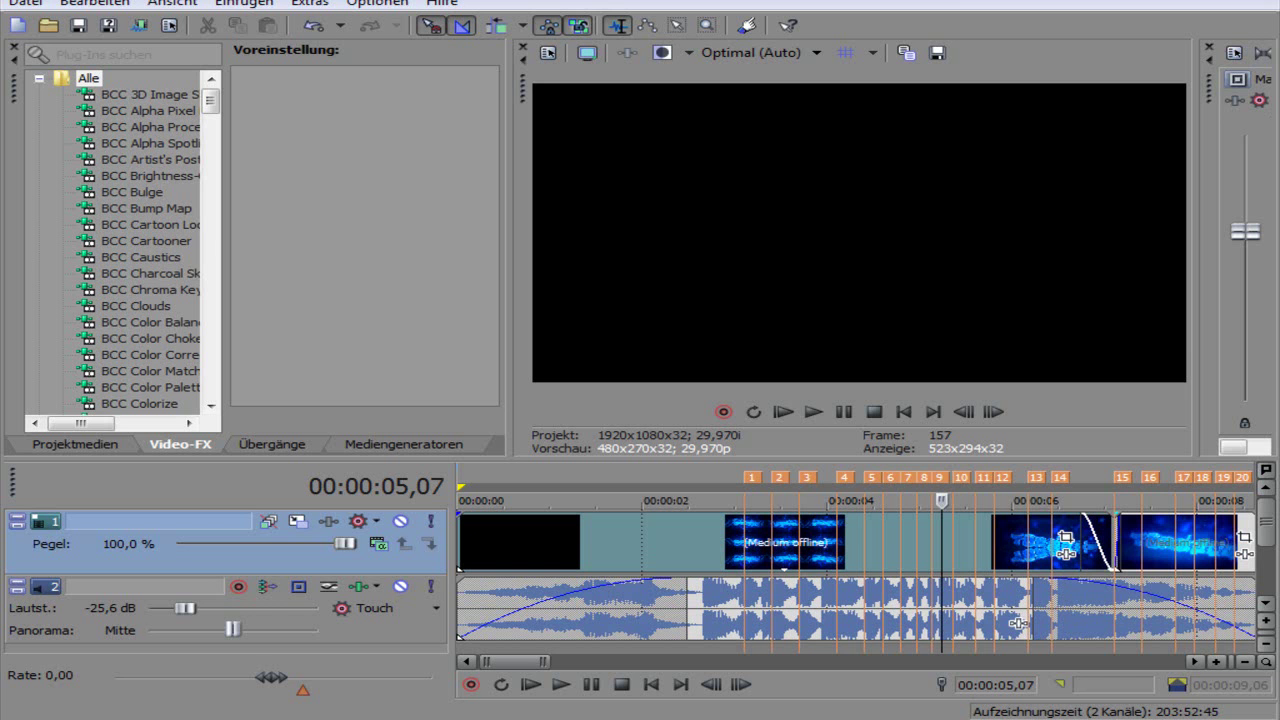
pyautogui.click(777, 565)
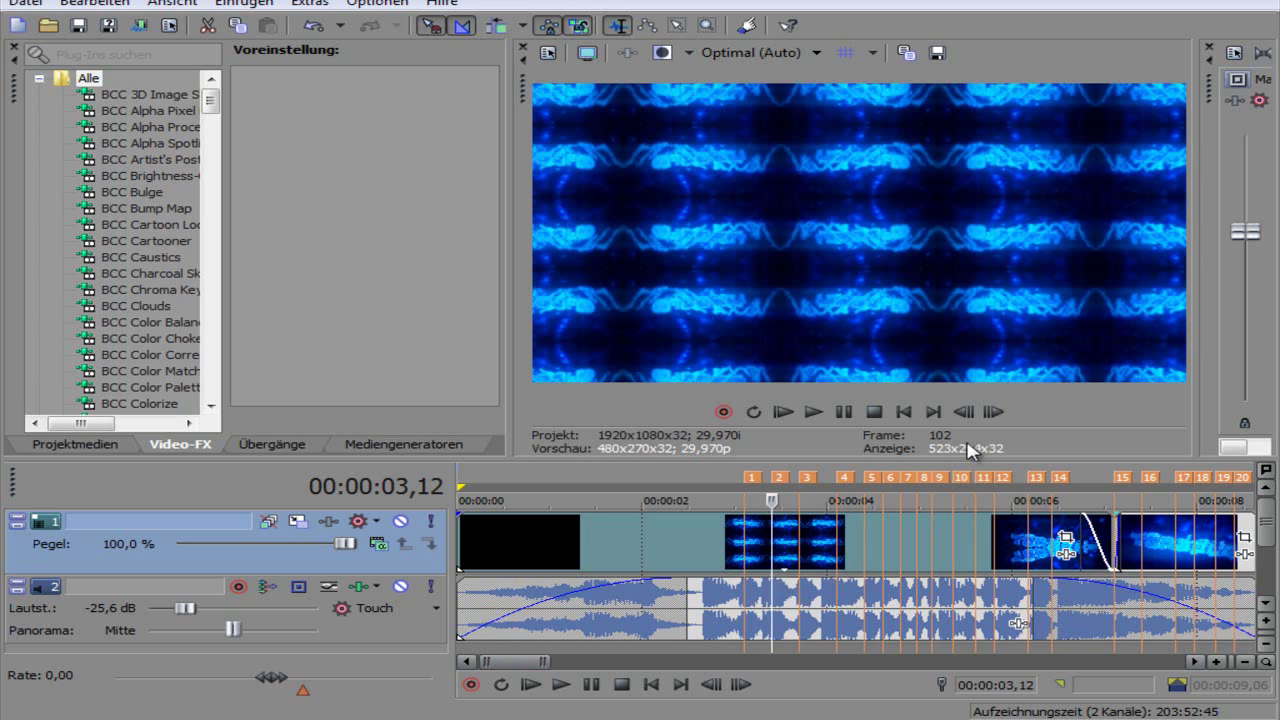
pyautogui.click(878, 541)
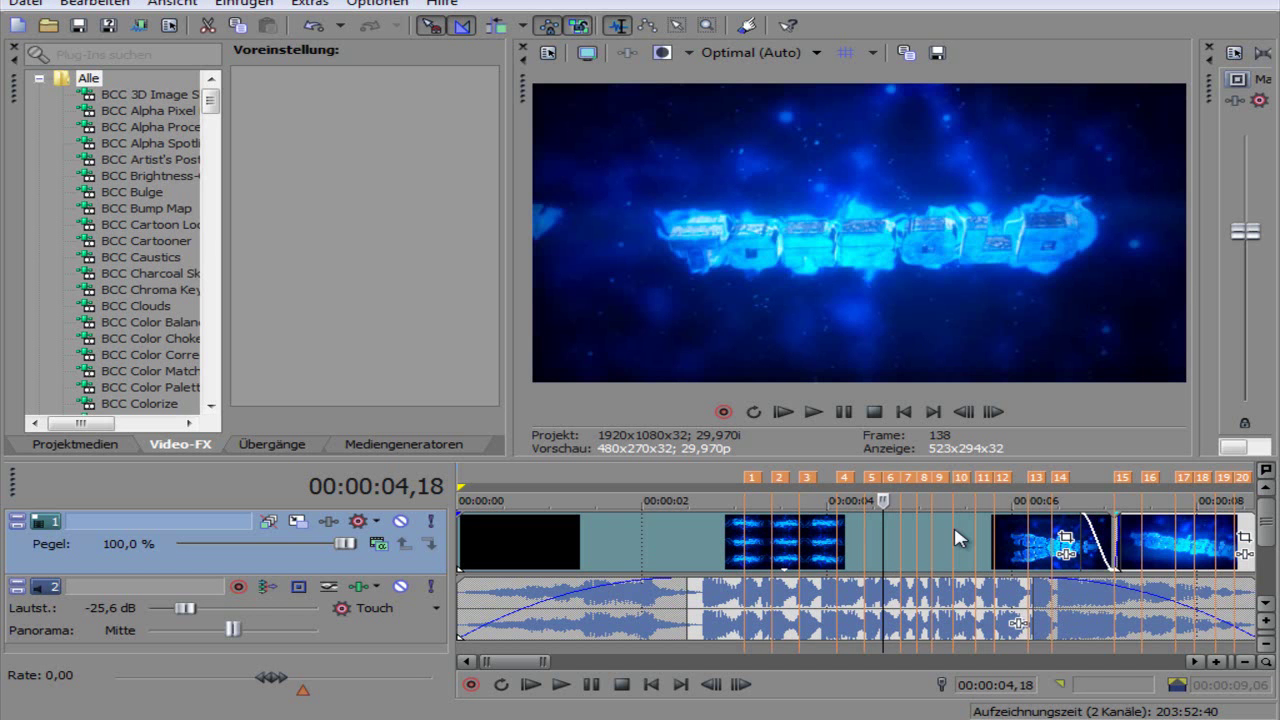
pyautogui.press('space')
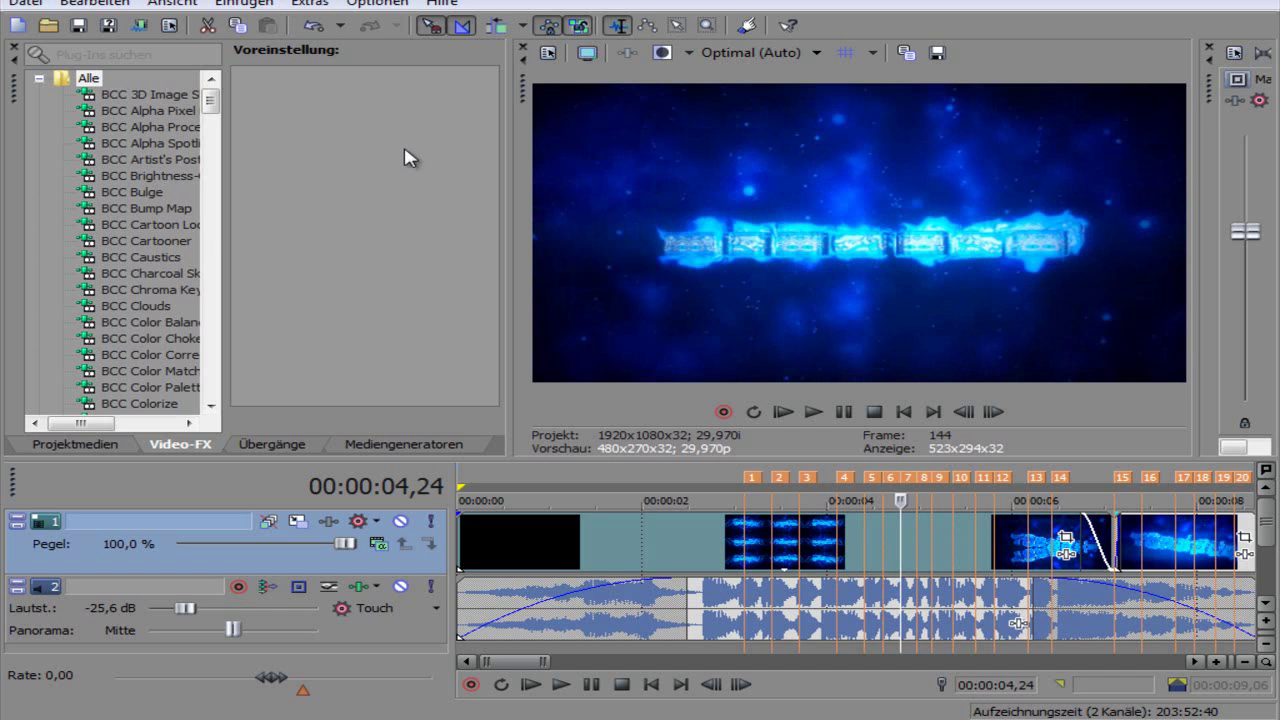